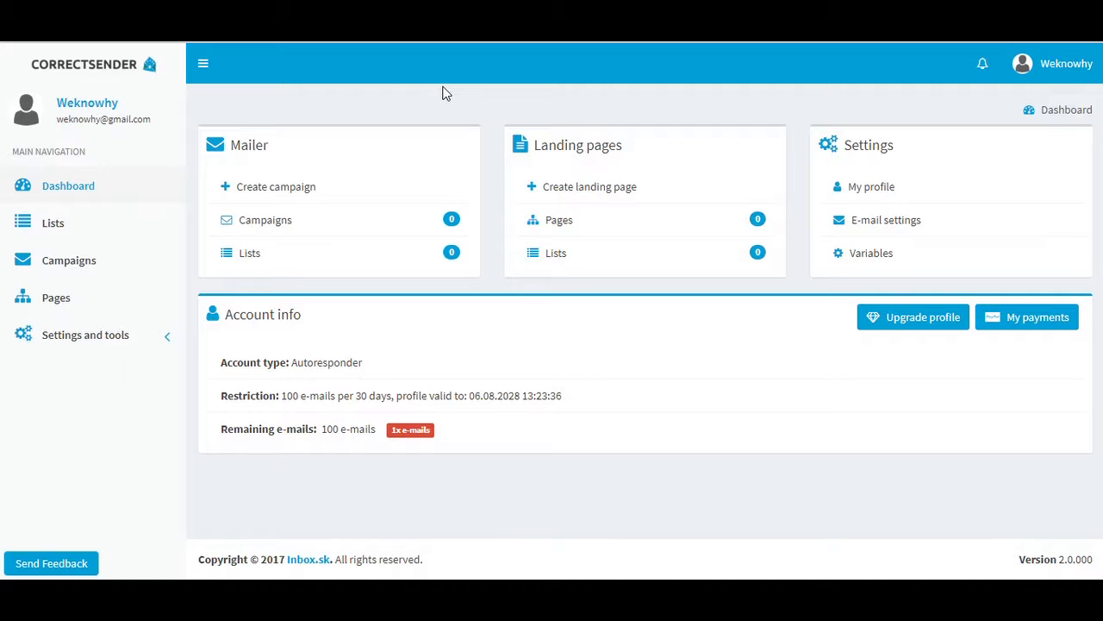
Look over the Lists, Campaigns and Pages sections and examine the Test-embed page preview with its download form
click(52, 231)
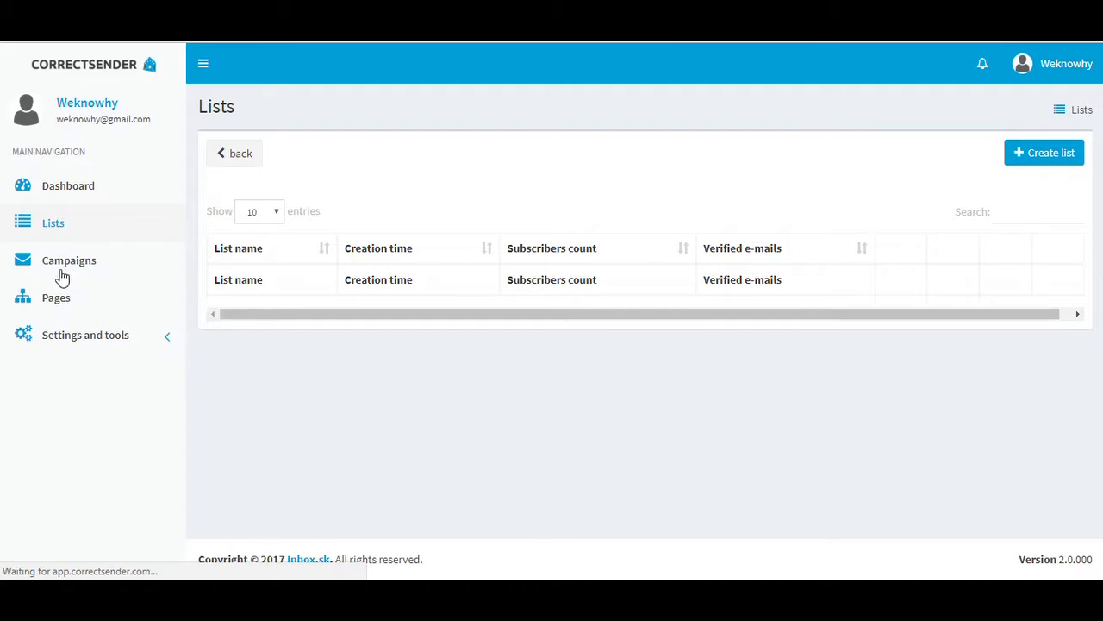
click(58, 263)
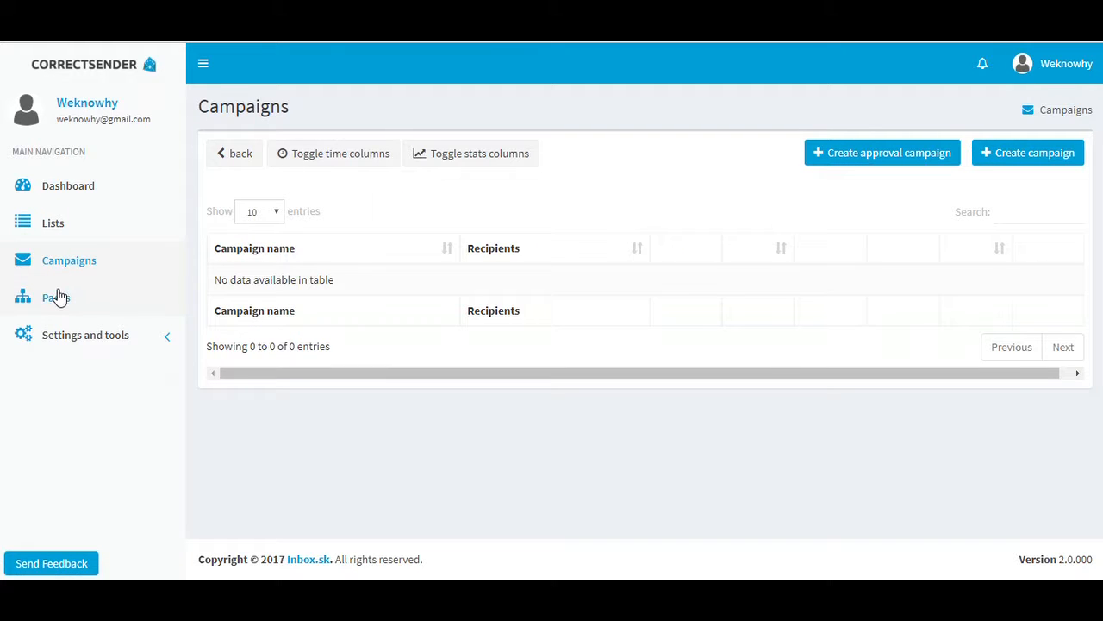
click(56, 296)
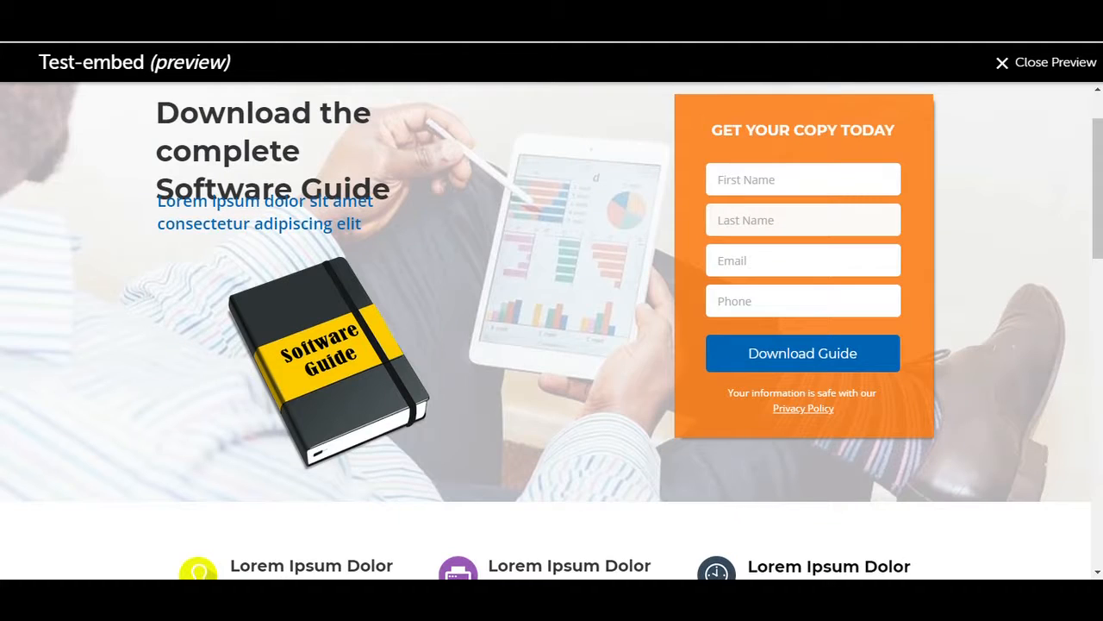
scroll(755, 156, down, 3)
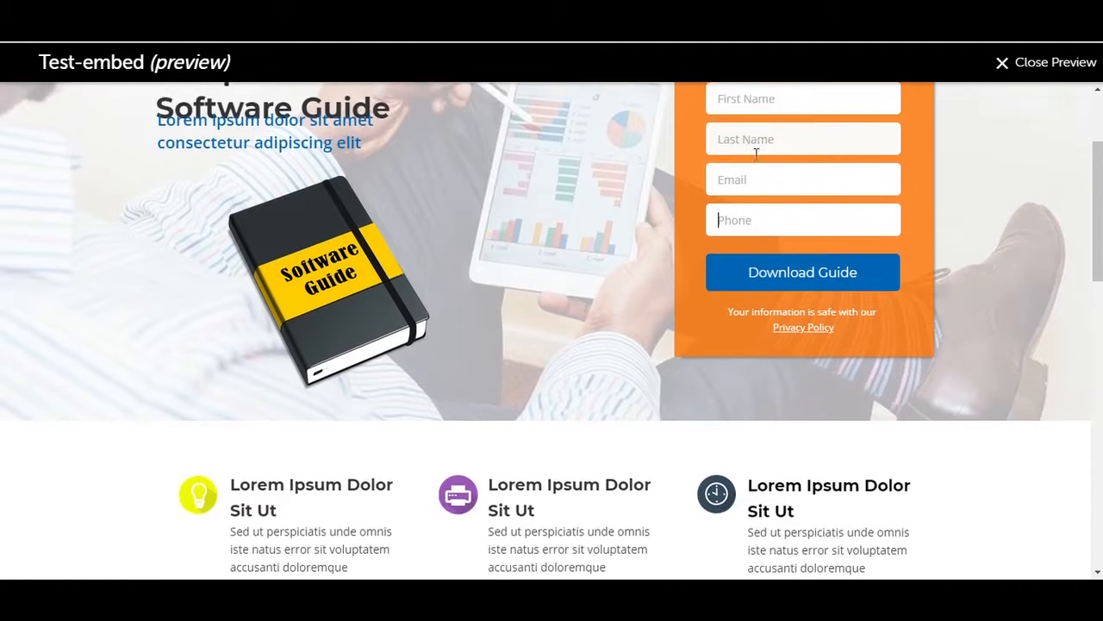
scroll(759, 162, up, 4)
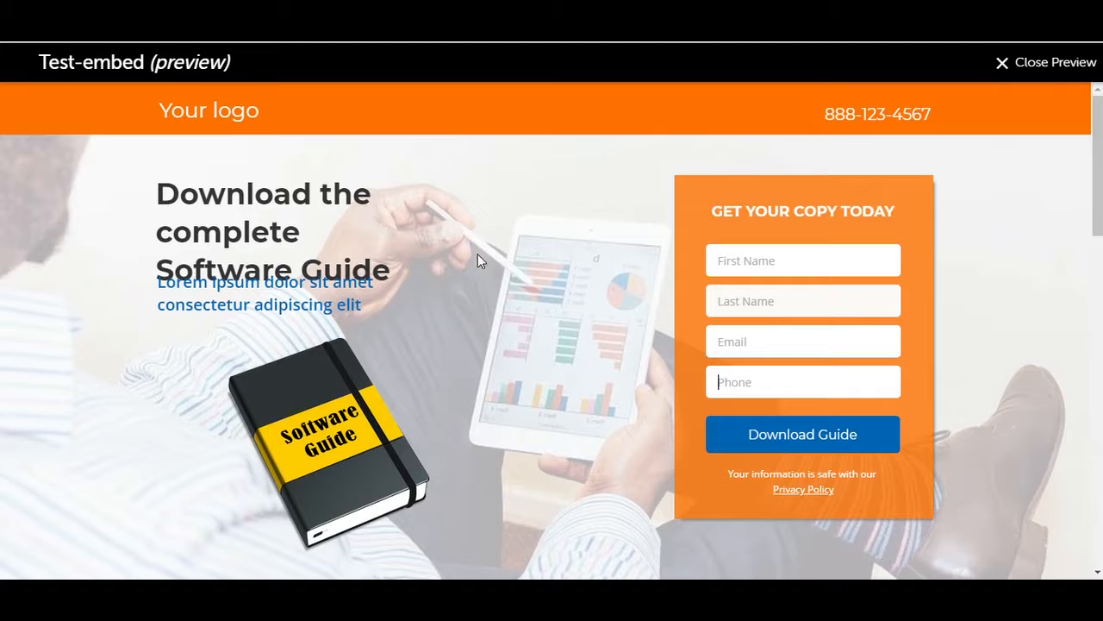
scroll(412, 277, down, 3)
scroll(414, 276, up, 1)
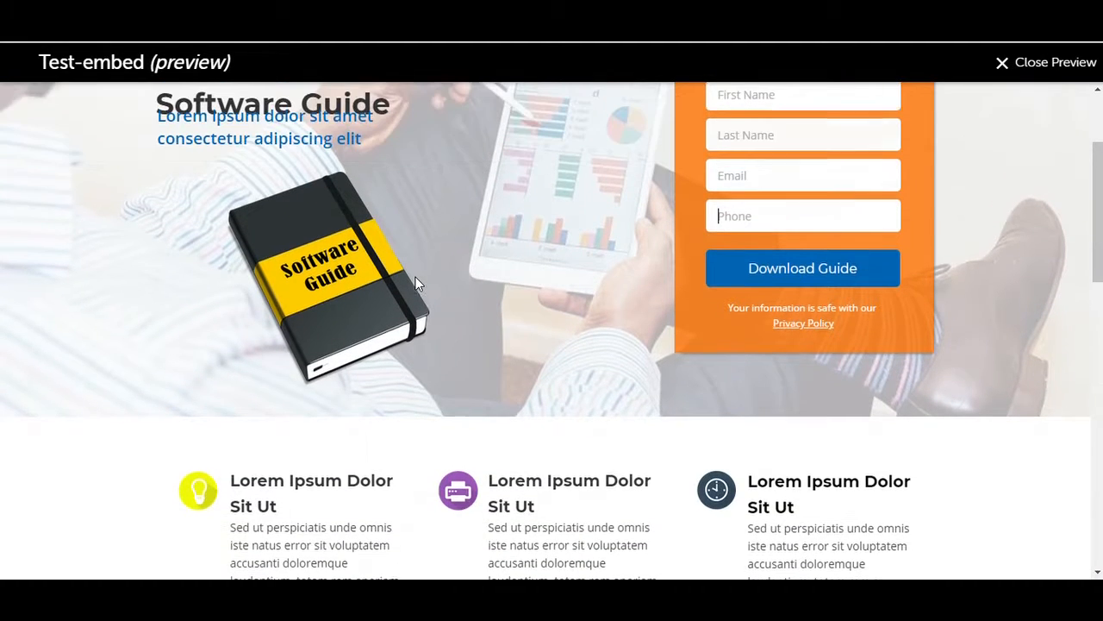
scroll(417, 284, up, 1)
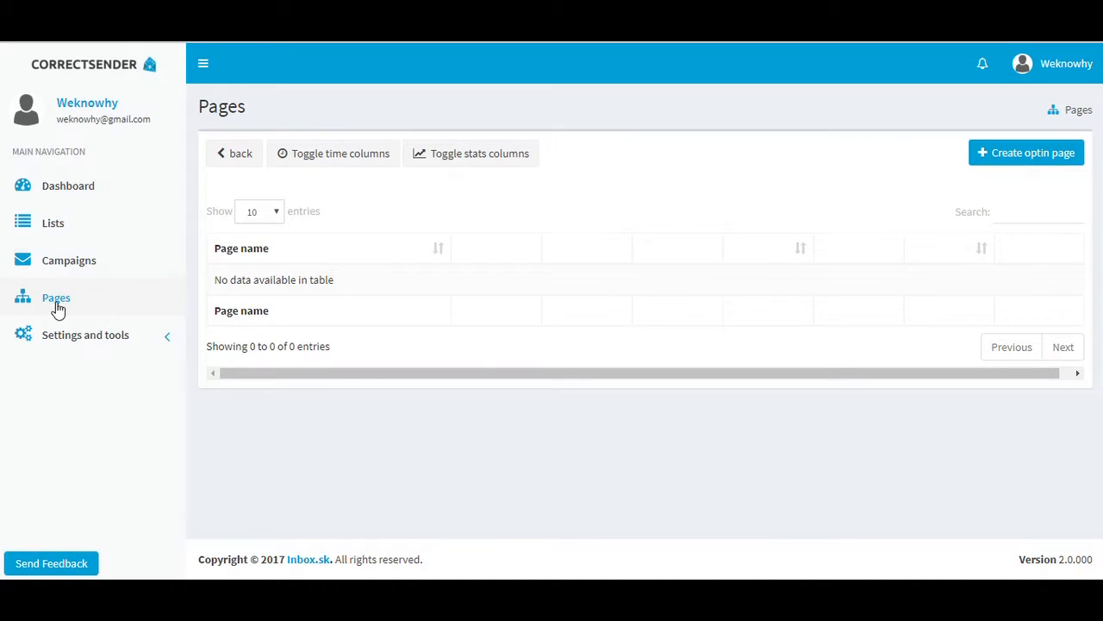
Start a new optin page in the Pages section and name it Test1
click(55, 304)
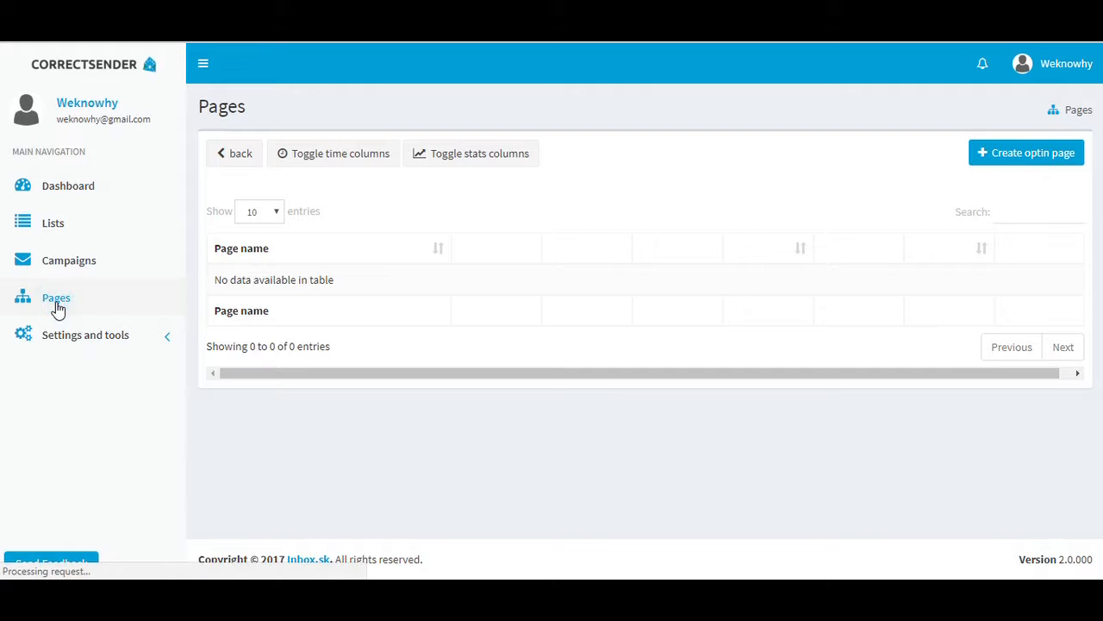
click(1043, 155)
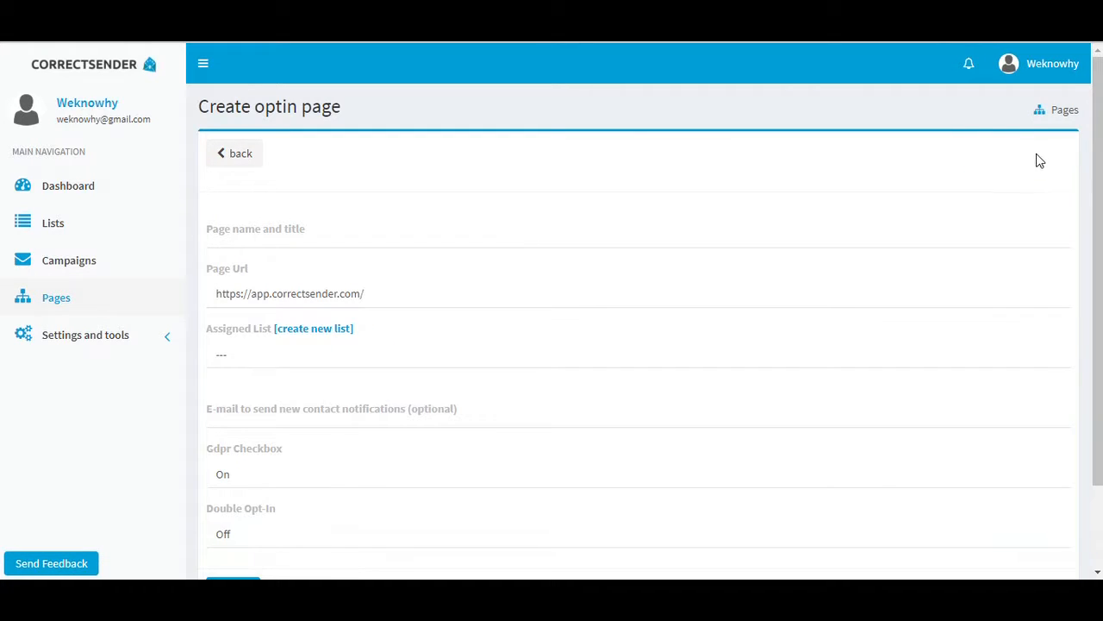
click(304, 239)
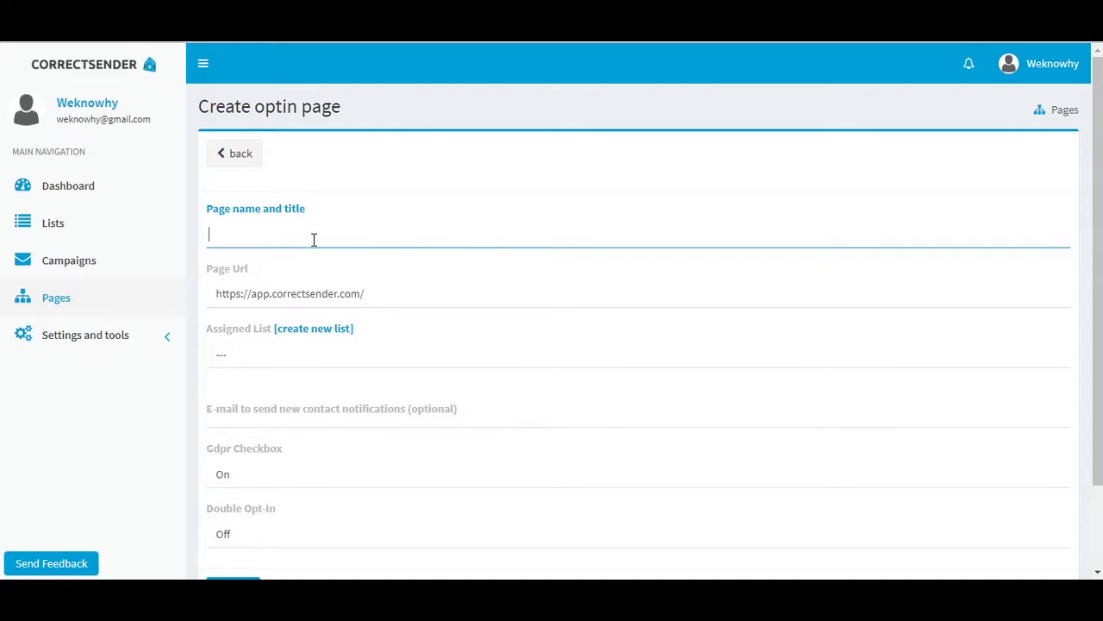
text(Test1)
Create a new list named "List Test 1" as the optin page's assigned list
click(297, 332)
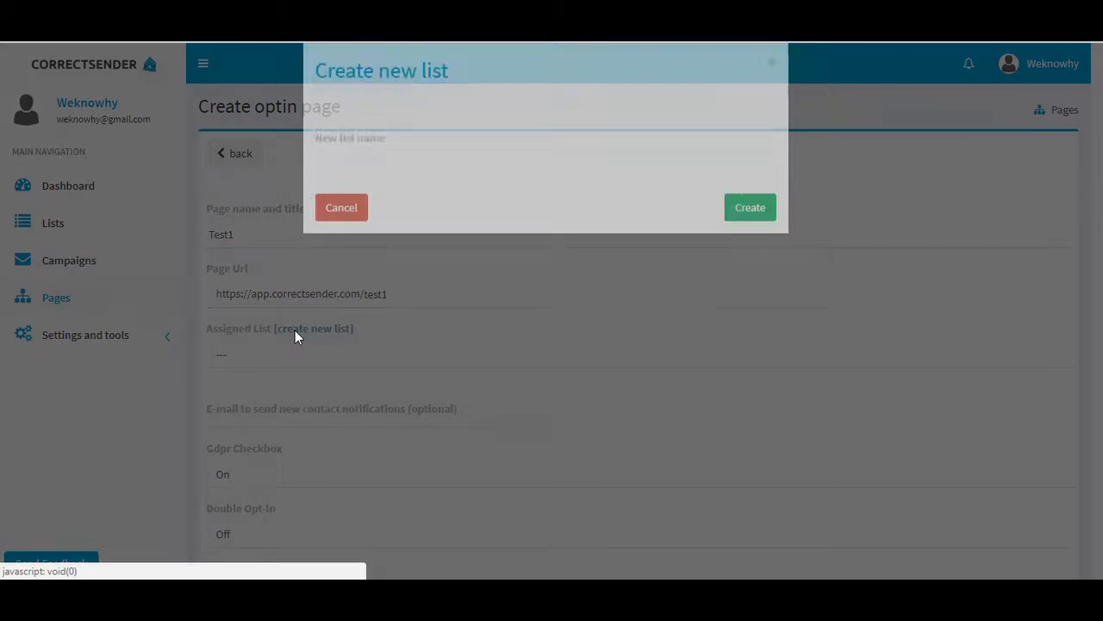
click(357, 168)
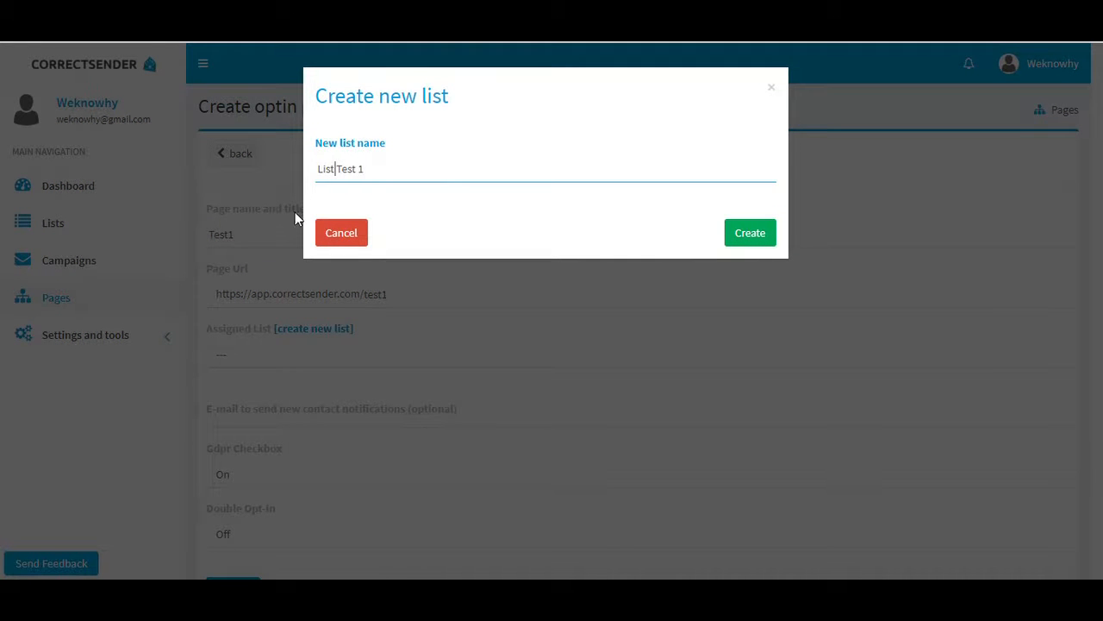
click(737, 236)
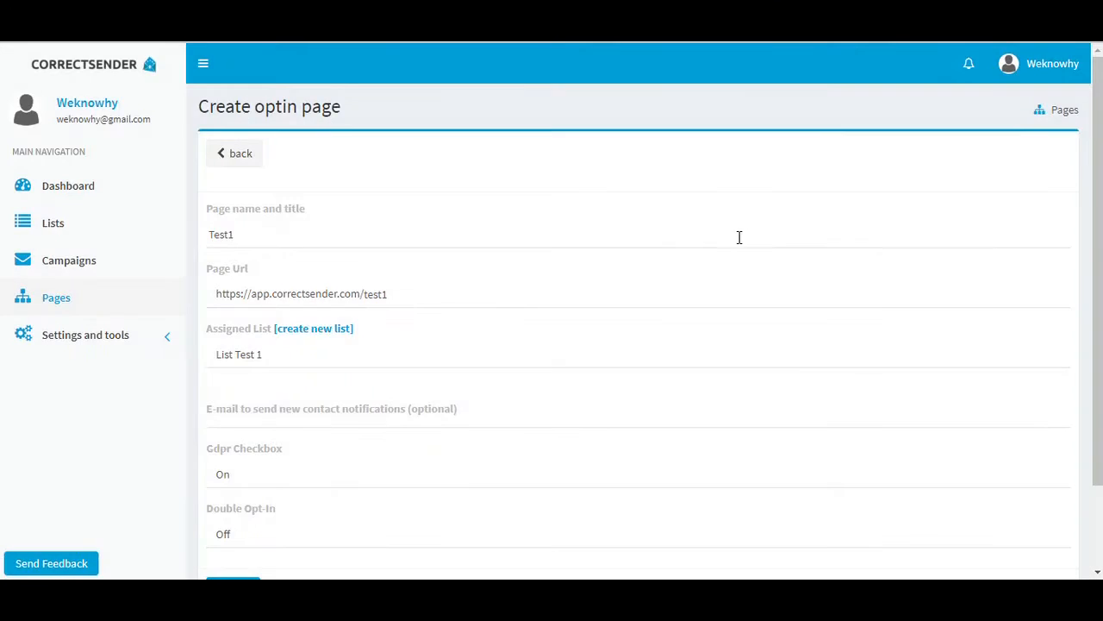
Set the optin page's GDPR checkbox option to Mixed and submit the page form
scroll(450, 287, down, 2)
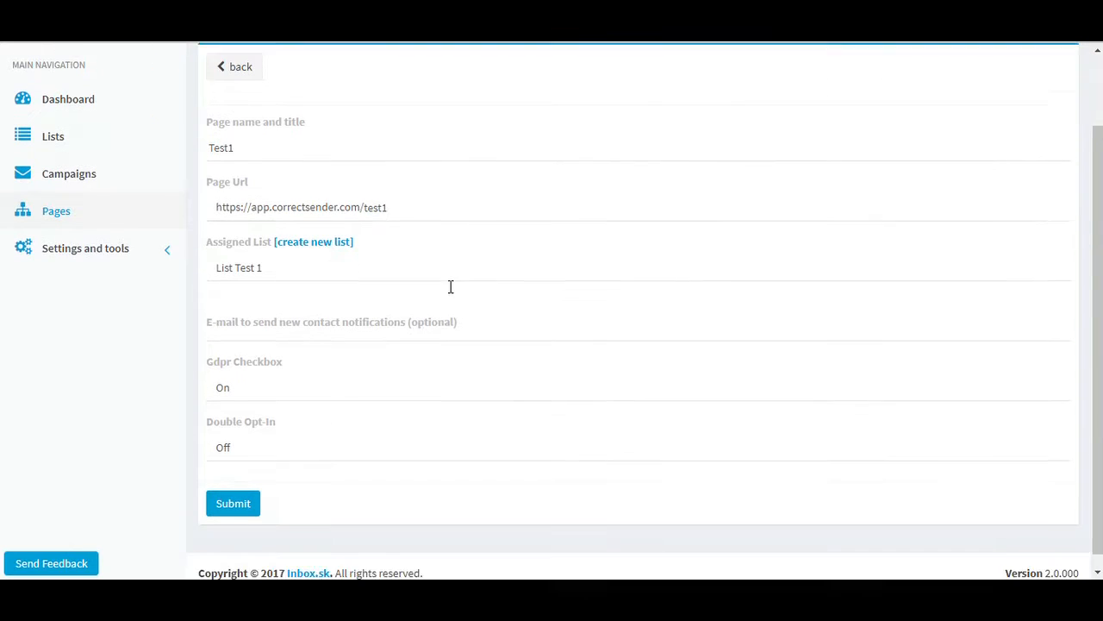
click(222, 377)
click(223, 377)
click(222, 375)
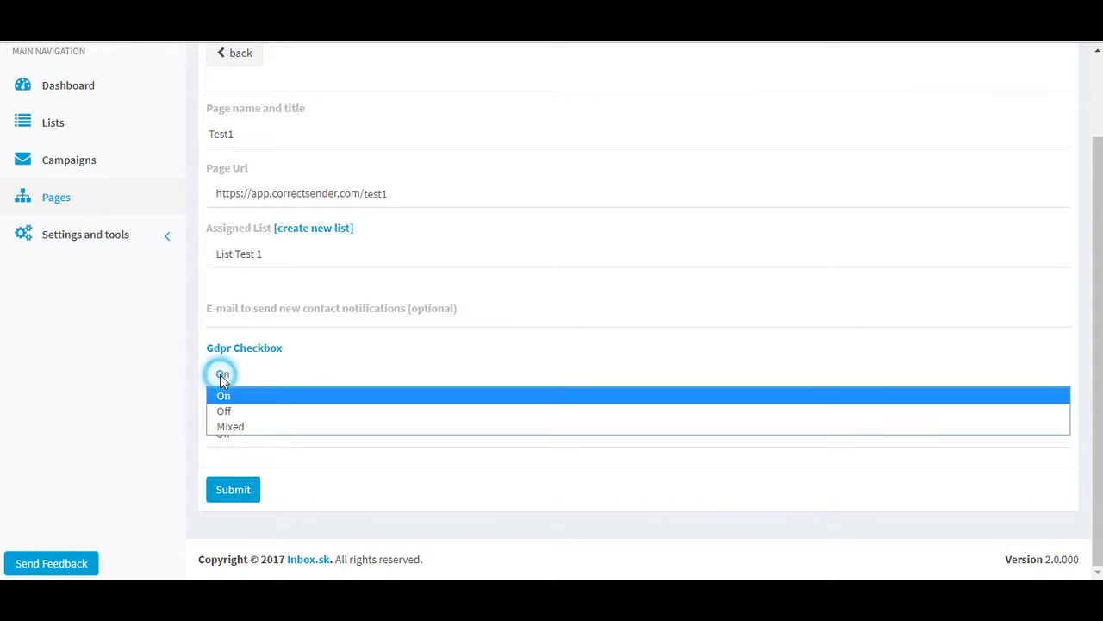
click(231, 428)
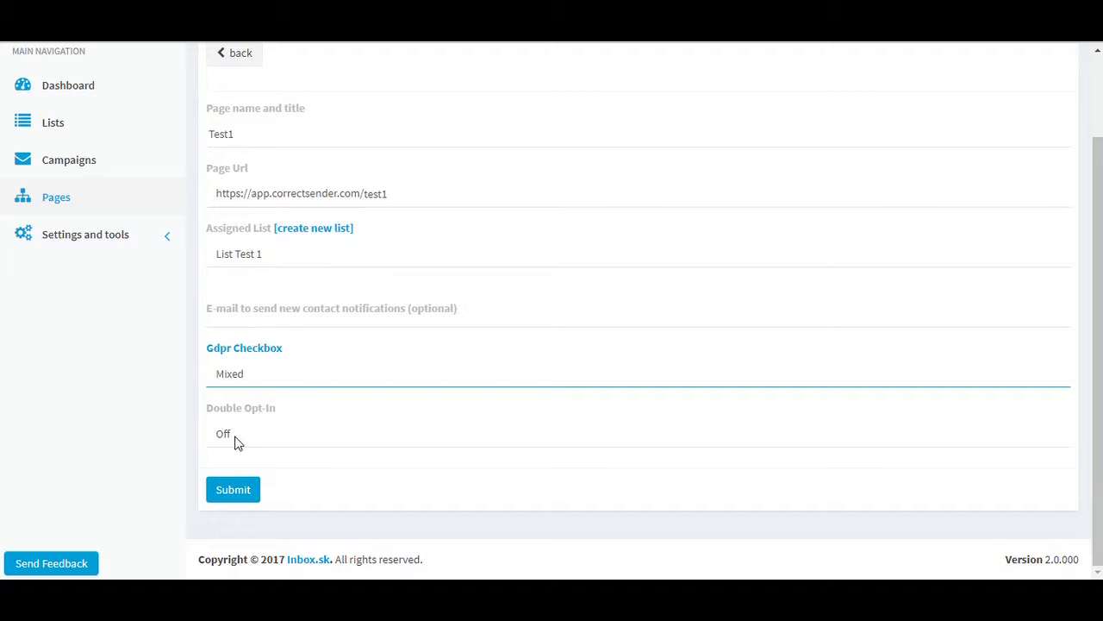
click(229, 490)
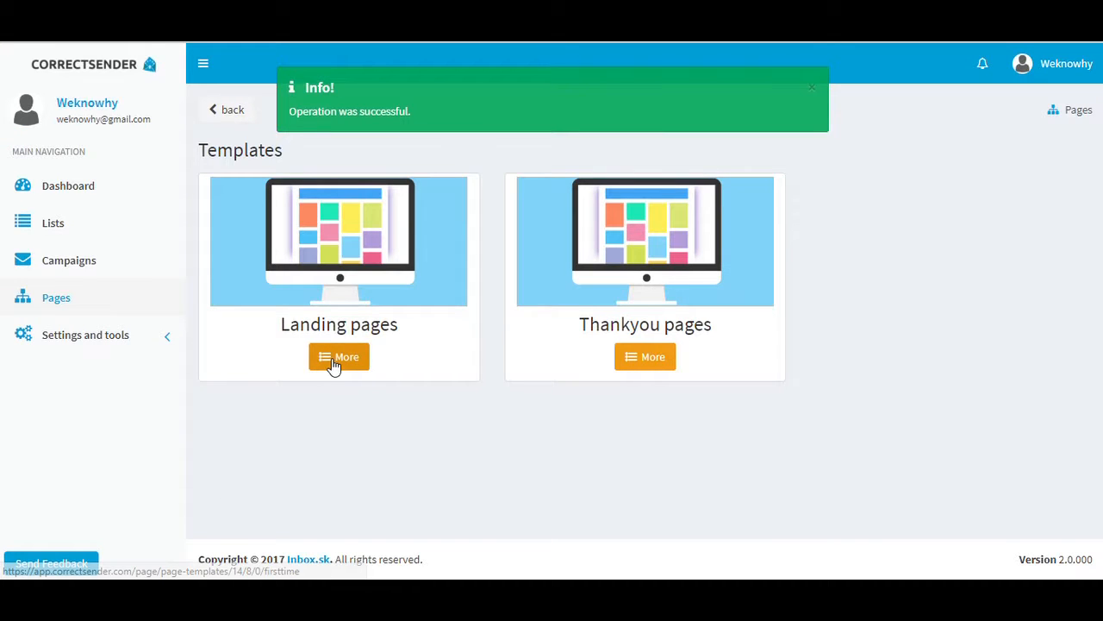
Apply the Landing 1 template to the landing page and the Thankyou 1 template to its thank-you page
click(334, 363)
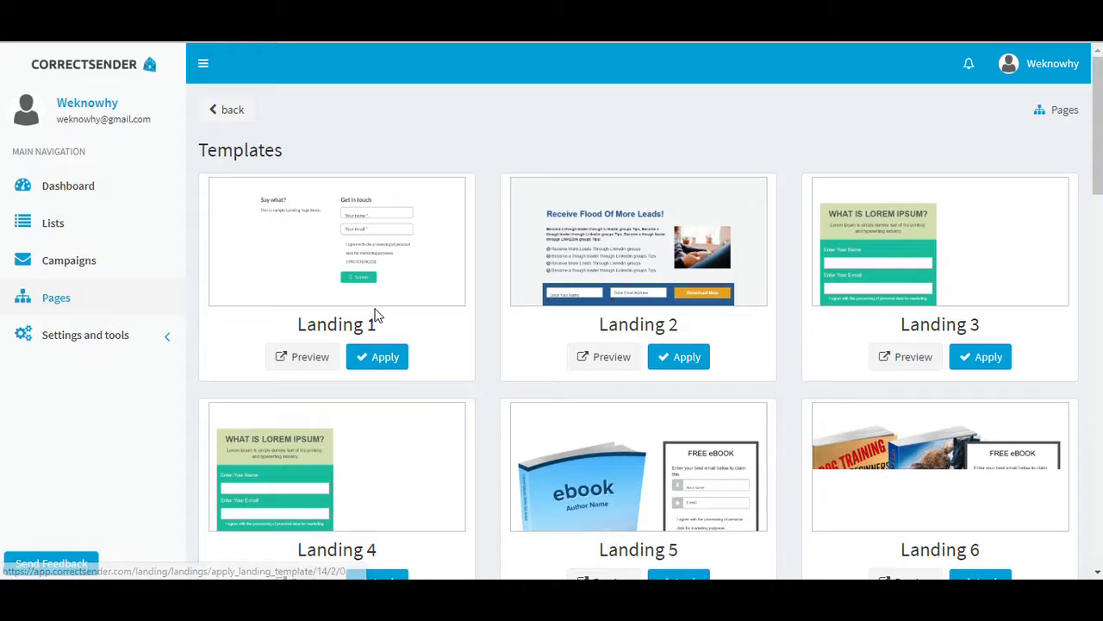
click(373, 360)
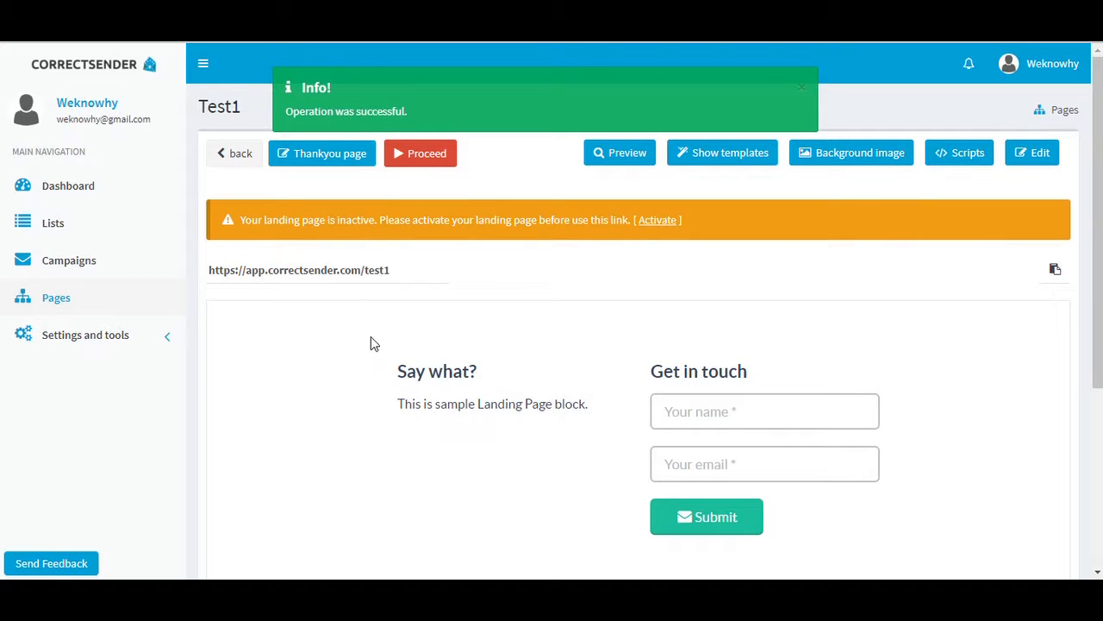
click(321, 158)
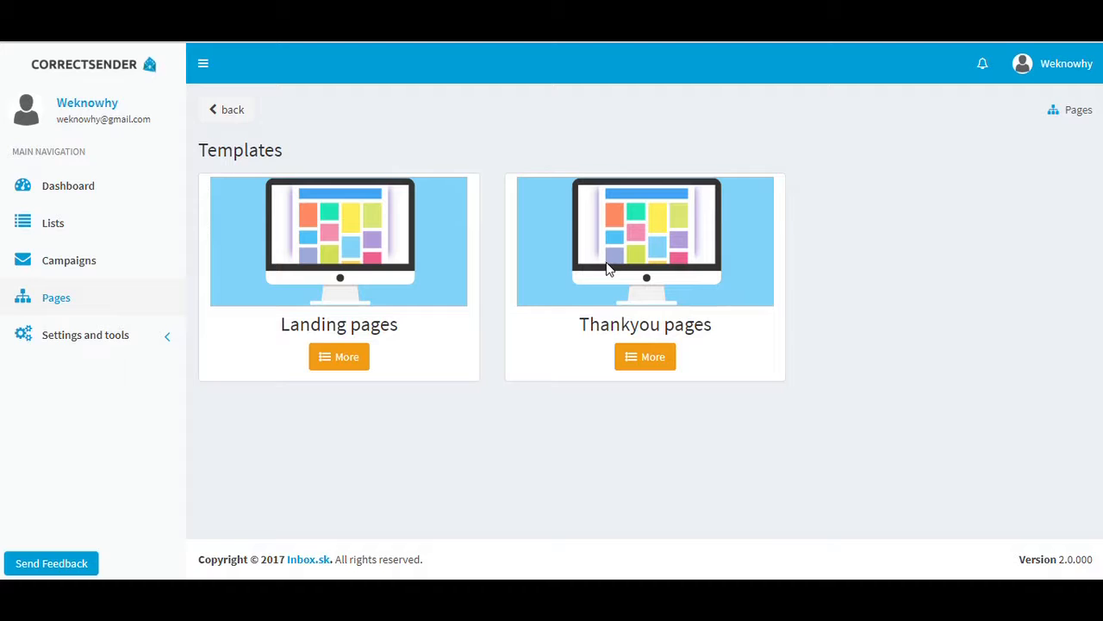
click(629, 360)
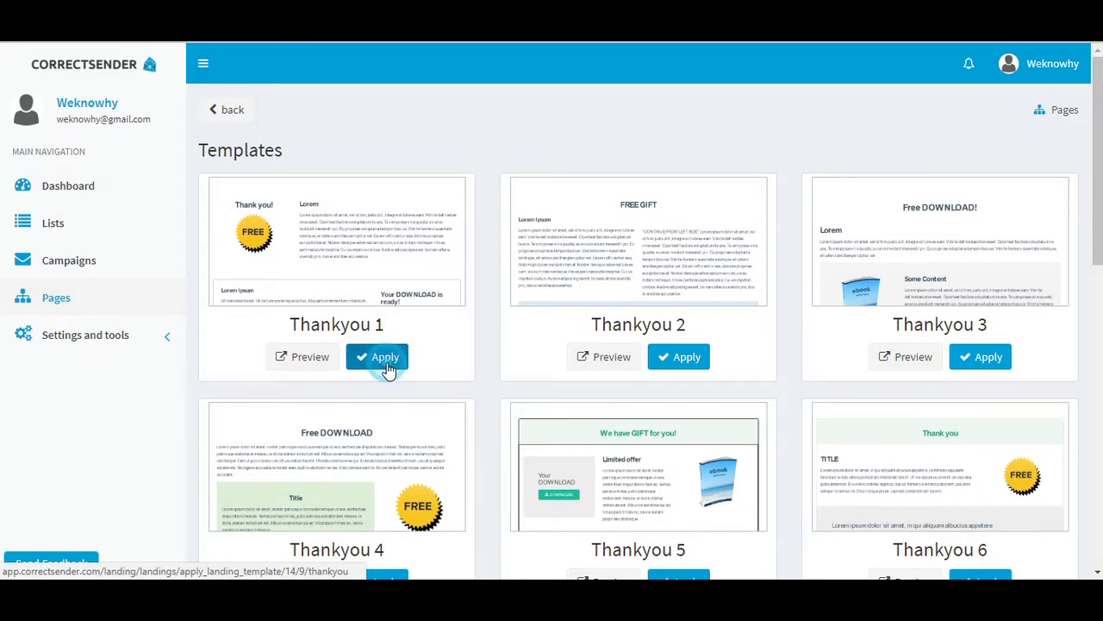
click(385, 357)
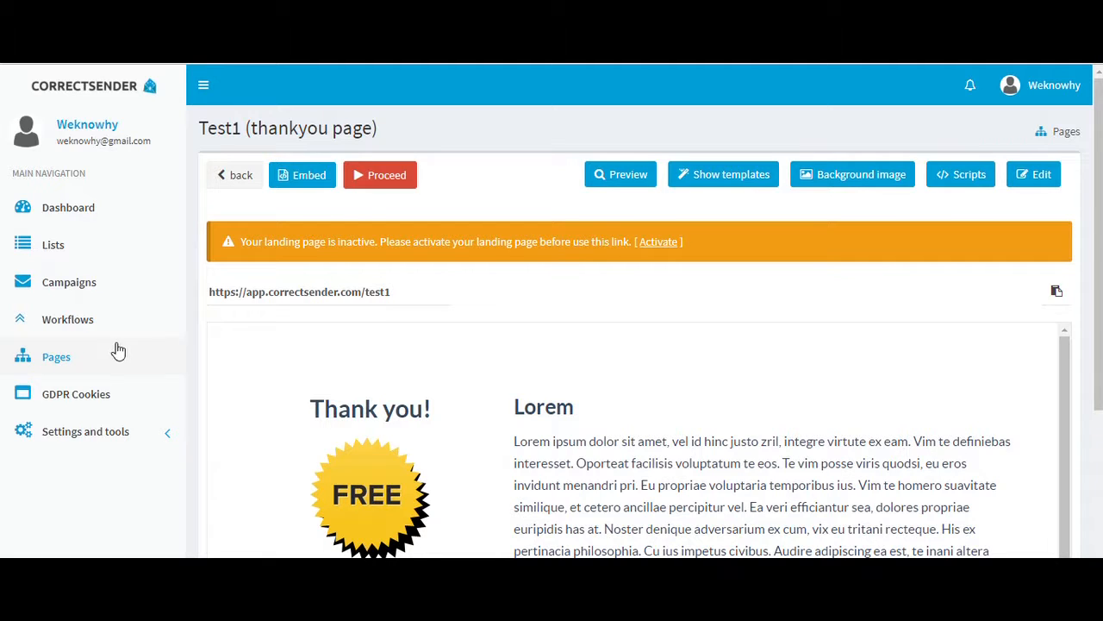
Open the embed form settings of the Test1 page and go to the embed code and form preview
click(56, 360)
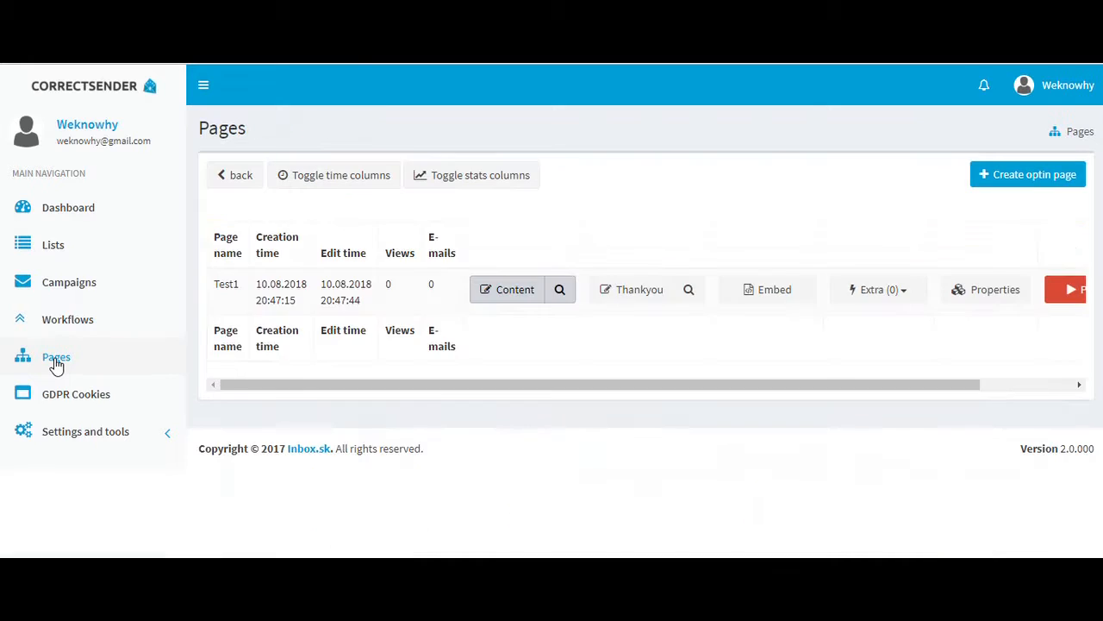
click(628, 309)
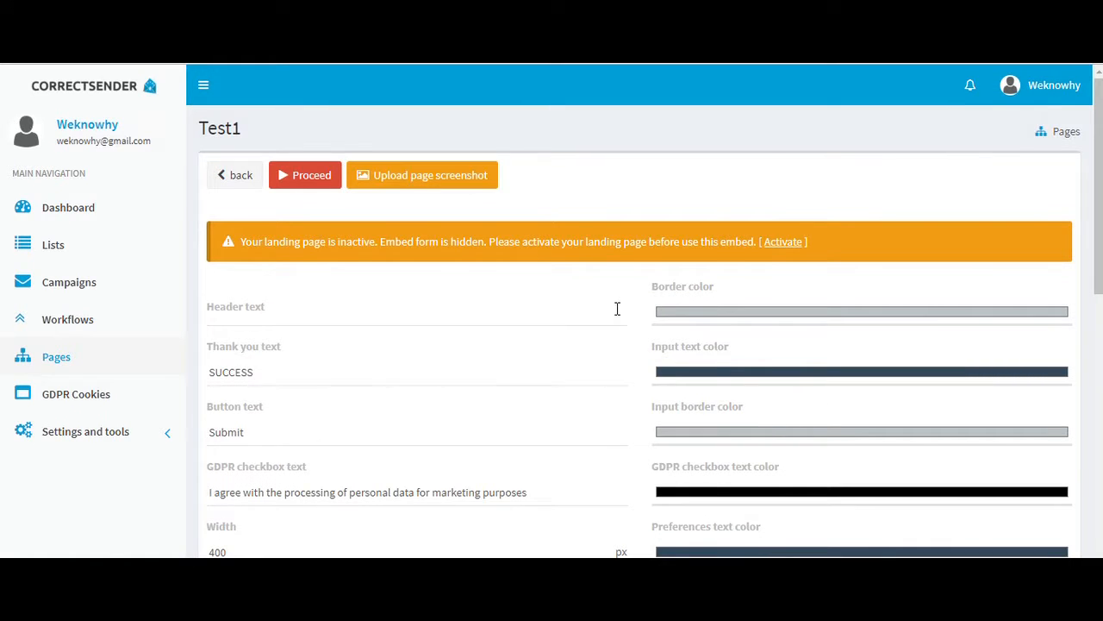
scroll(617, 308, down, 8)
scroll(596, 299, down, 1)
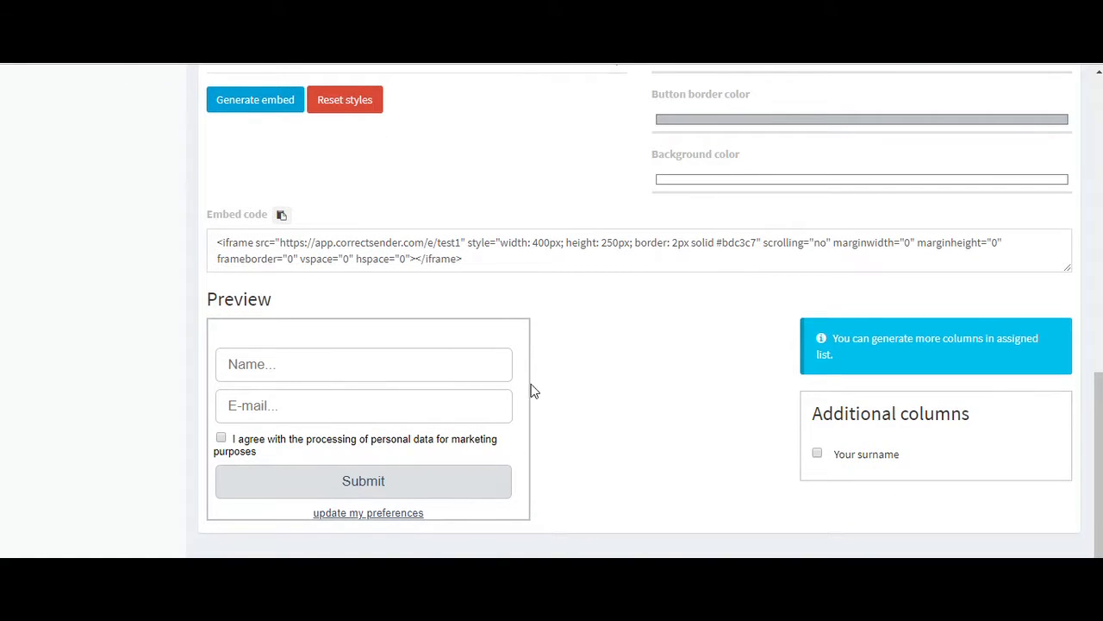
Switch to the Software Guide landing page and check the form's orange colour in the Eye Dropper extension
click(552, 11)
scroll(419, 149, up, 1)
scroll(419, 151, down, 1)
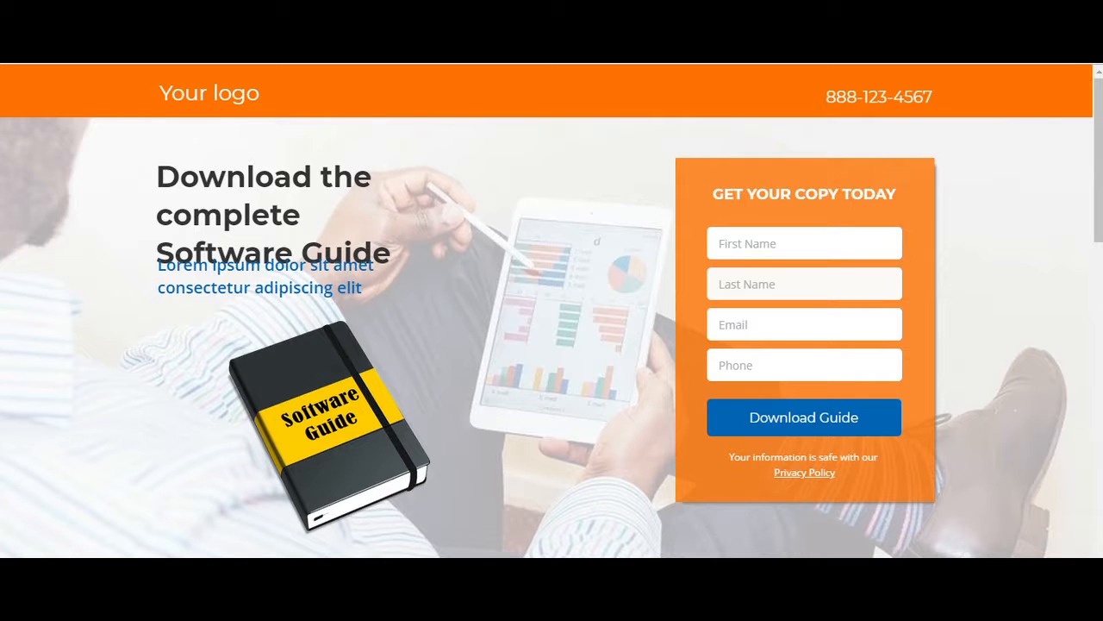
click(1066, 53)
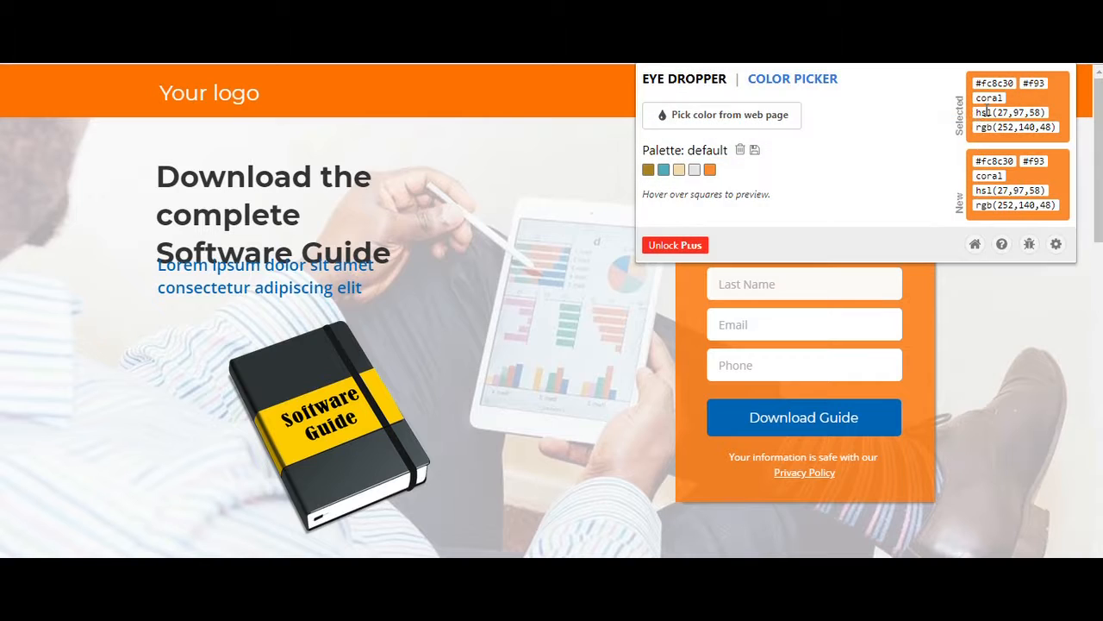
click(920, 337)
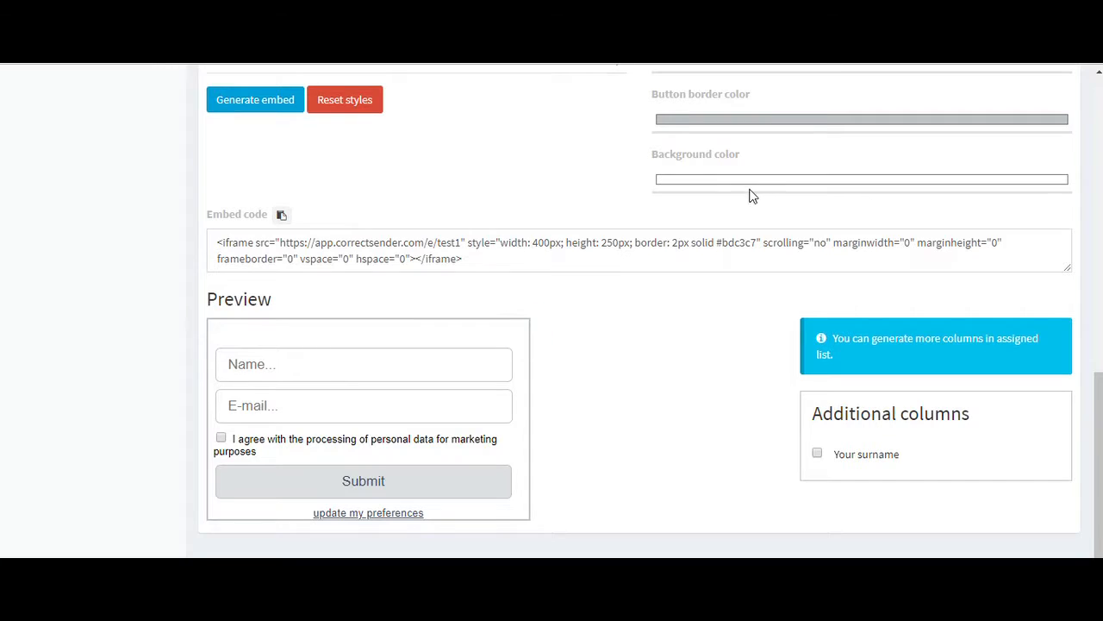
Set the Test1 embed form's background colour to the custom orange (252, 140, 48) and regenerate the embed
click(724, 184)
click(23, 192)
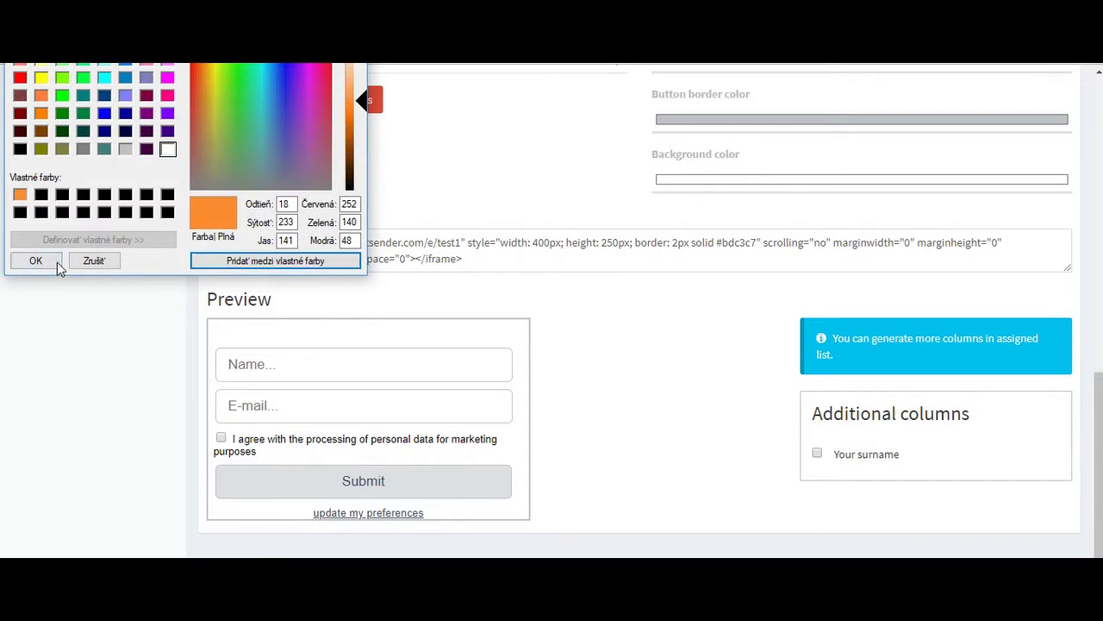
click(41, 258)
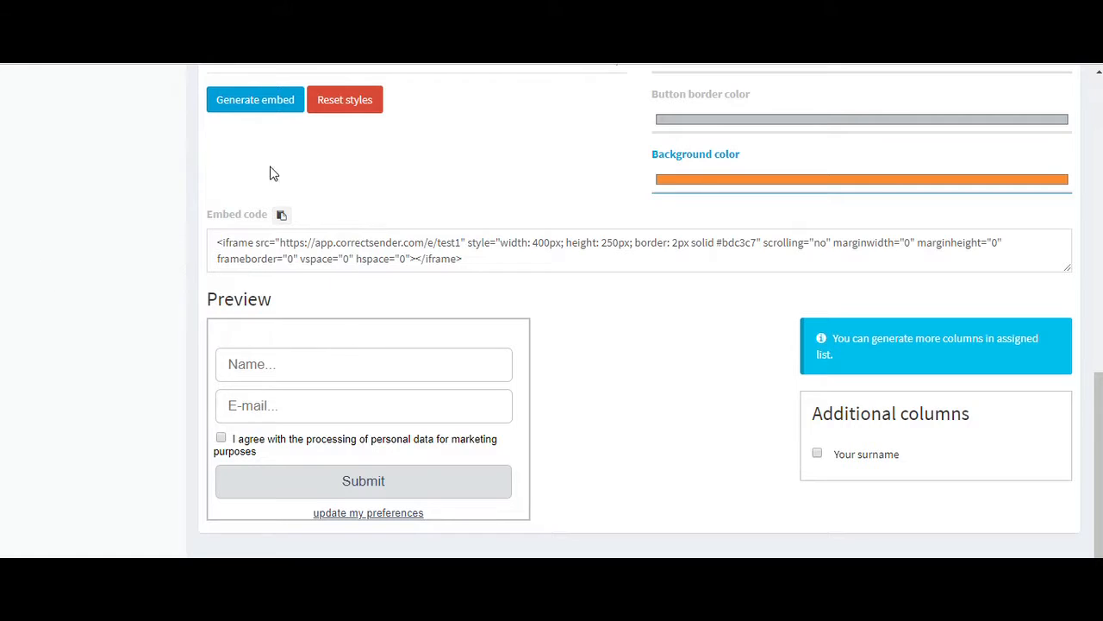
click(254, 108)
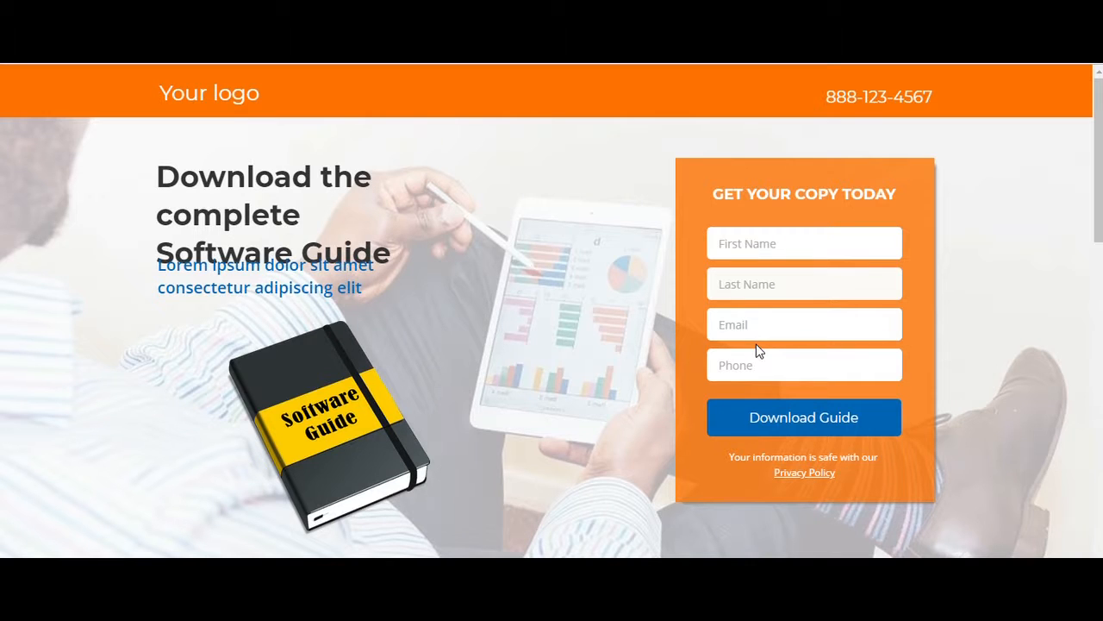
Check which input fields the download form on the Software Guide landing page asks for
click(773, 241)
click(737, 286)
click(733, 330)
click(731, 362)
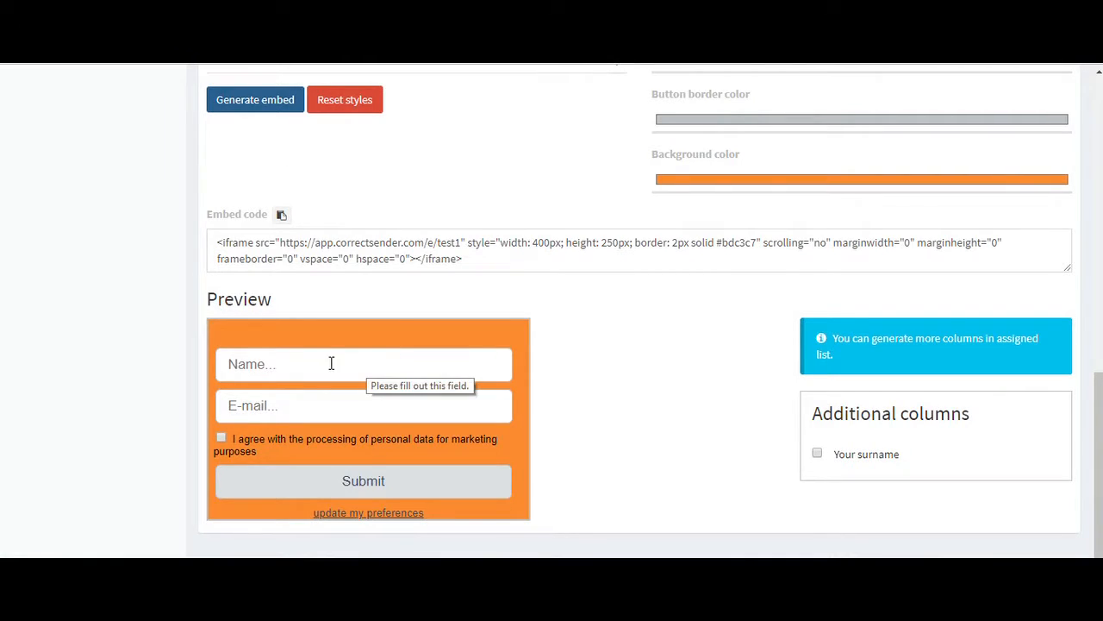
Open the subscribers page of "List Test 1" from the Lists section
scroll(362, 410, up, 9)
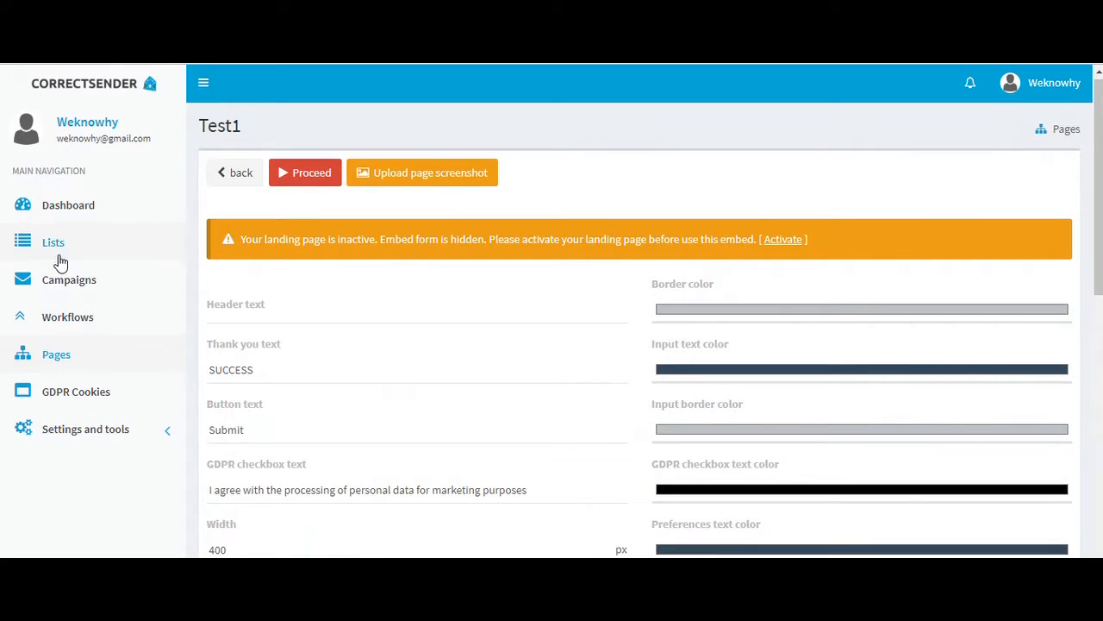
click(50, 243)
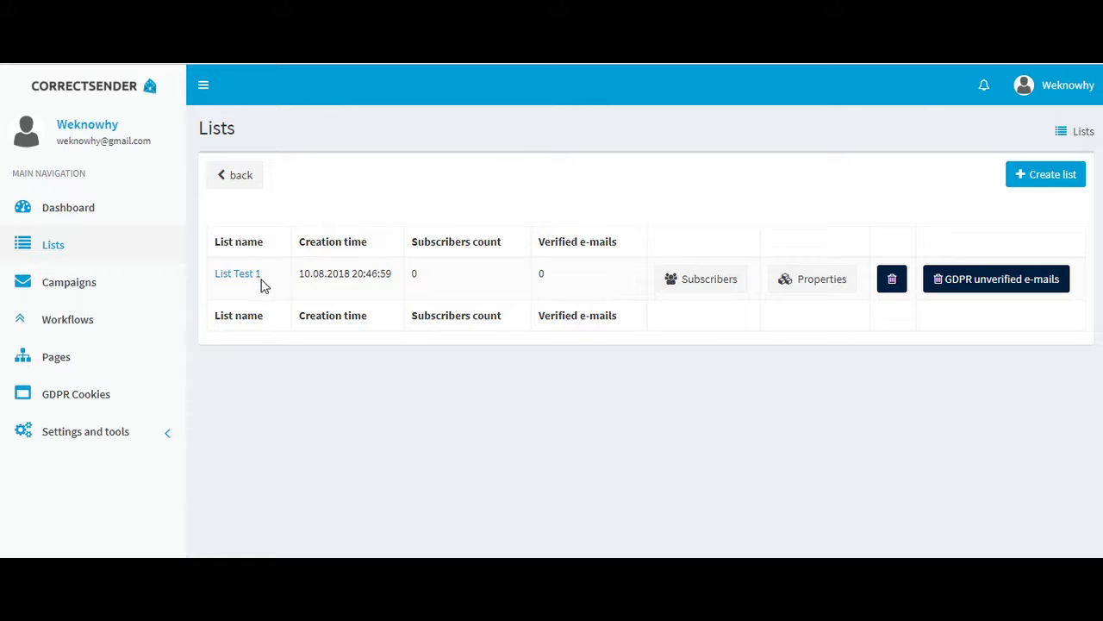
click(246, 277)
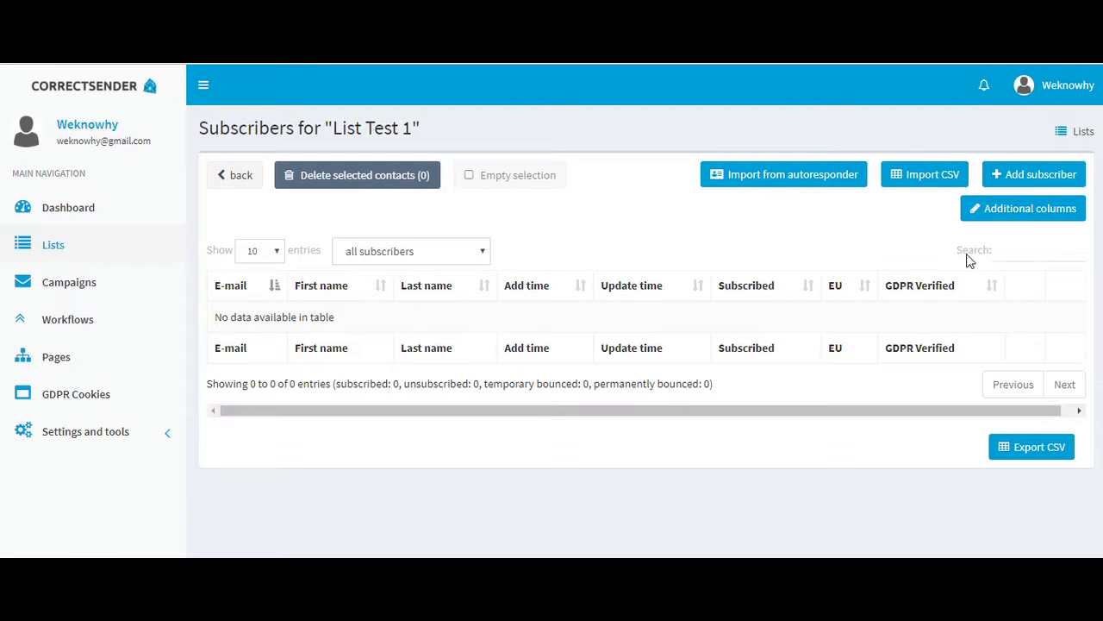
Add an additional column named "Telephone Number" to List Test 1
click(1027, 213)
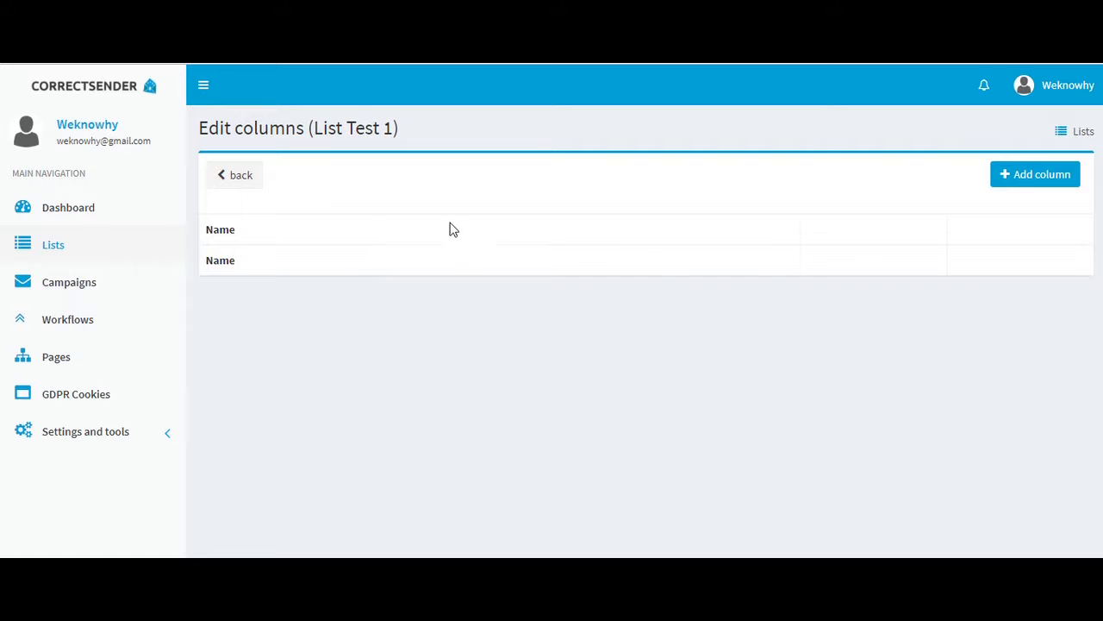
click(1034, 174)
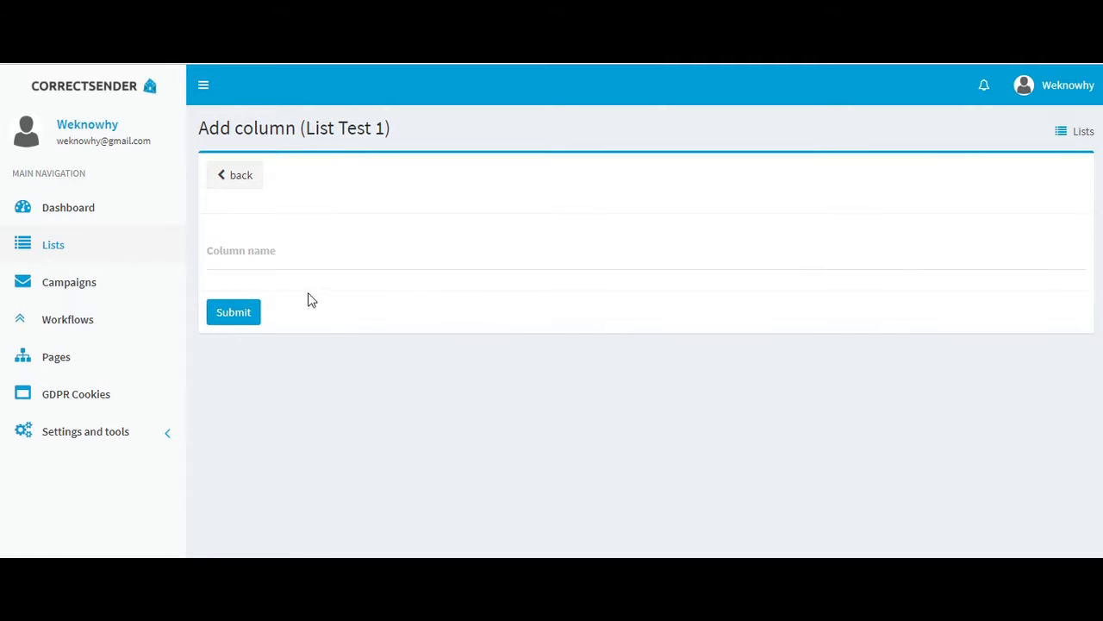
click(241, 259)
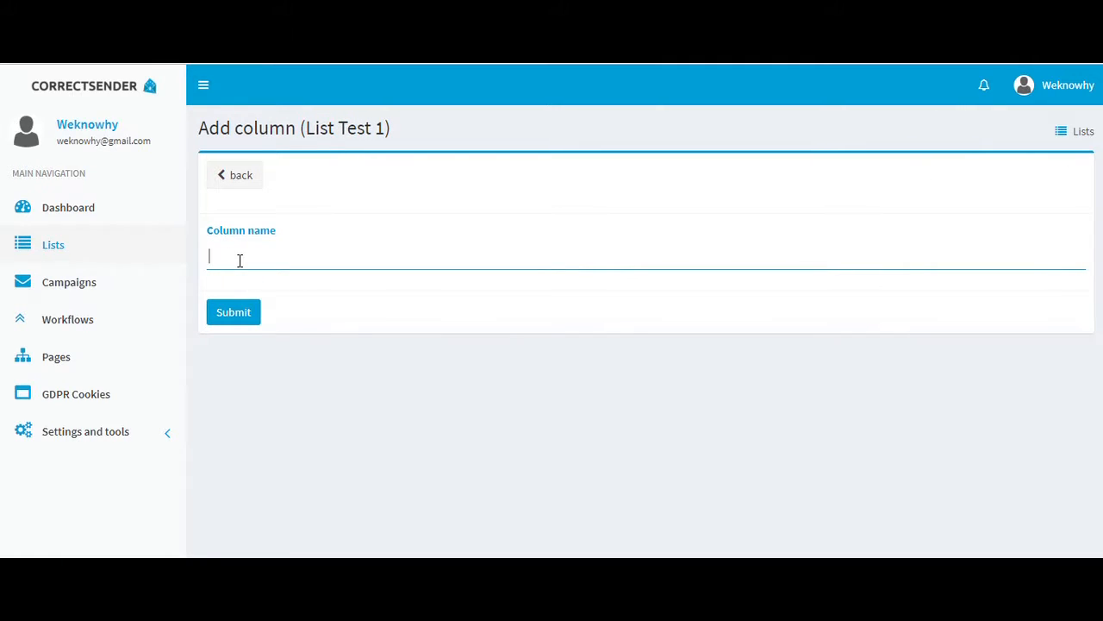
text(Telephone Number)
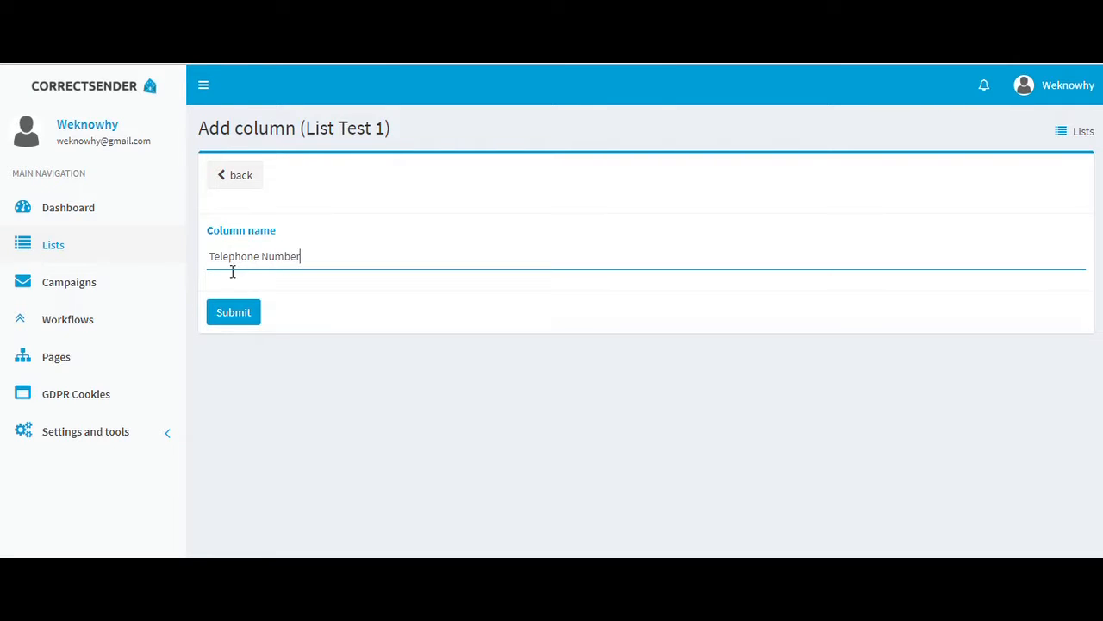
click(221, 315)
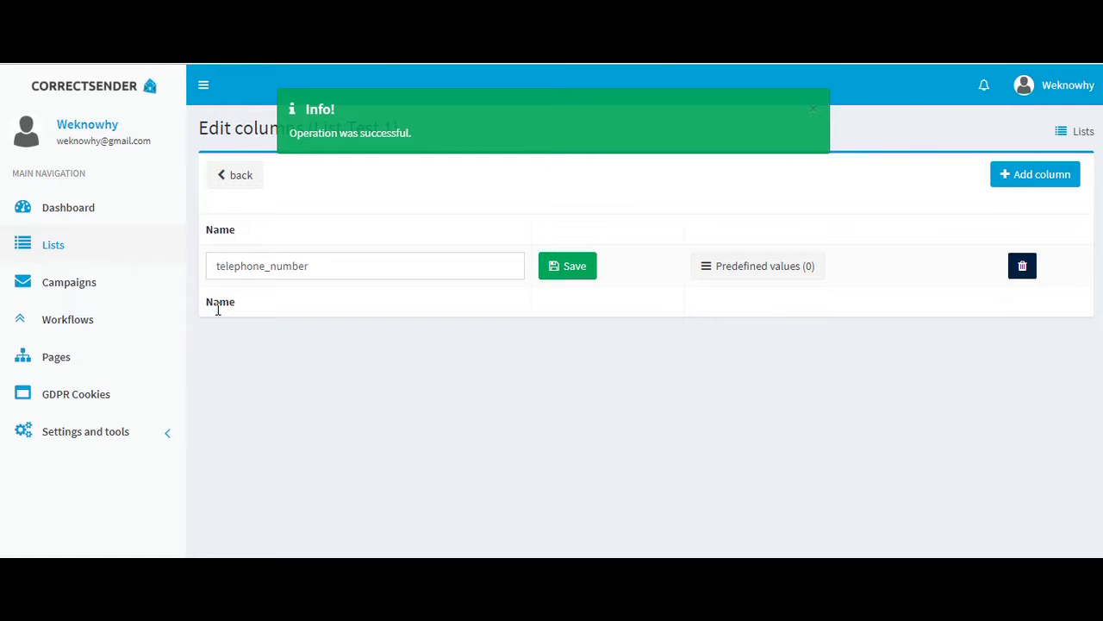
Add another column named "State" to List Test 1
click(1006, 186)
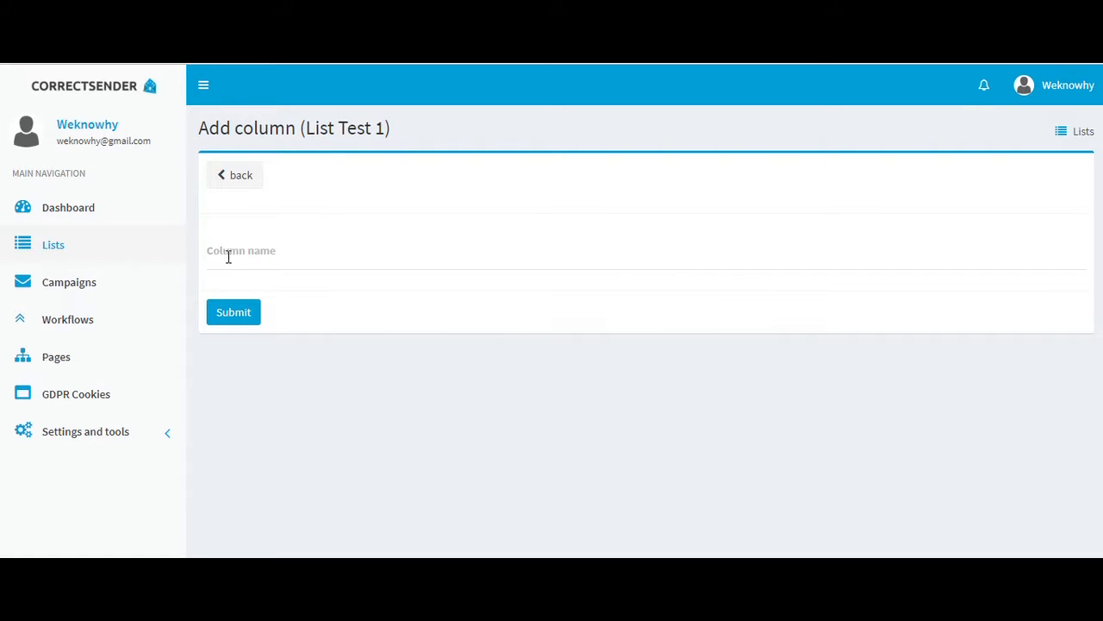
click(228, 257)
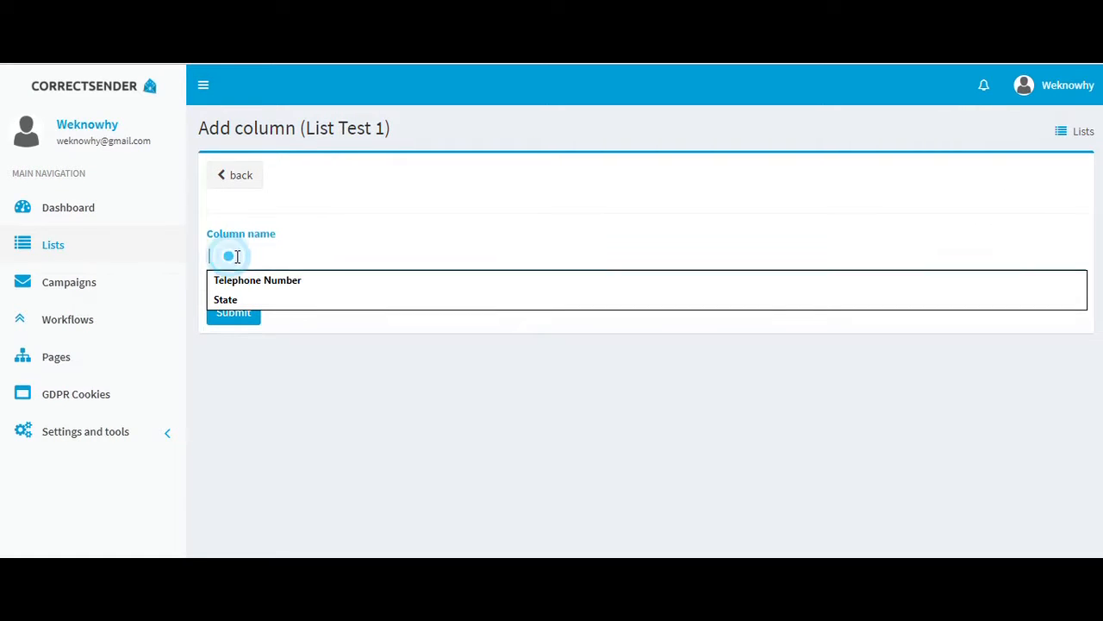
click(239, 299)
click(239, 317)
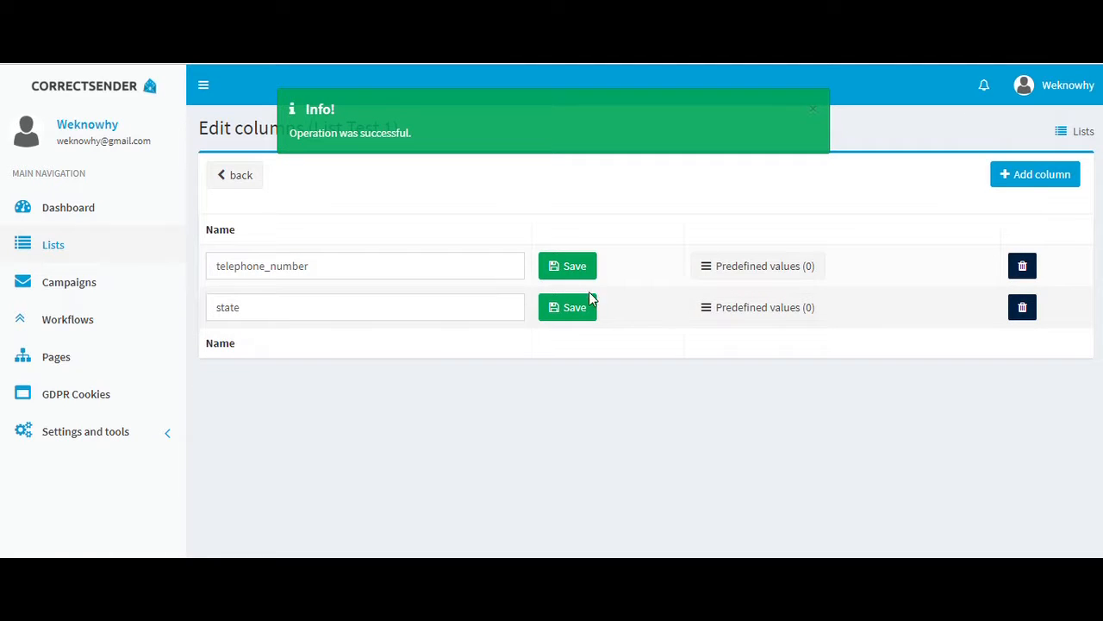
Add AL as a predefined value for the state column, leaving its value field blank
click(766, 315)
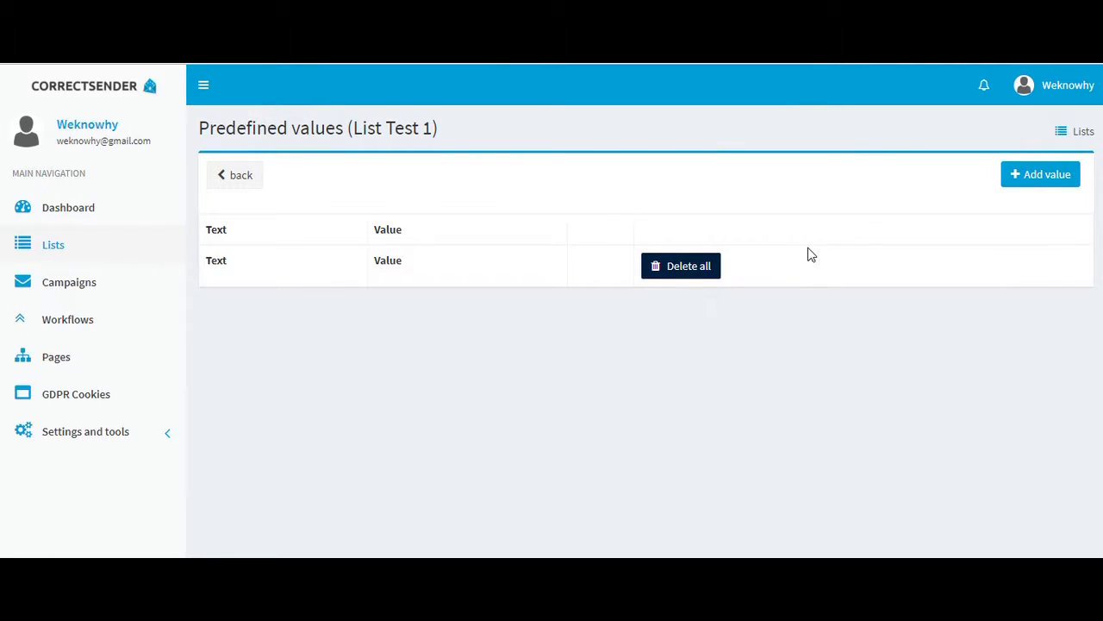
click(1029, 177)
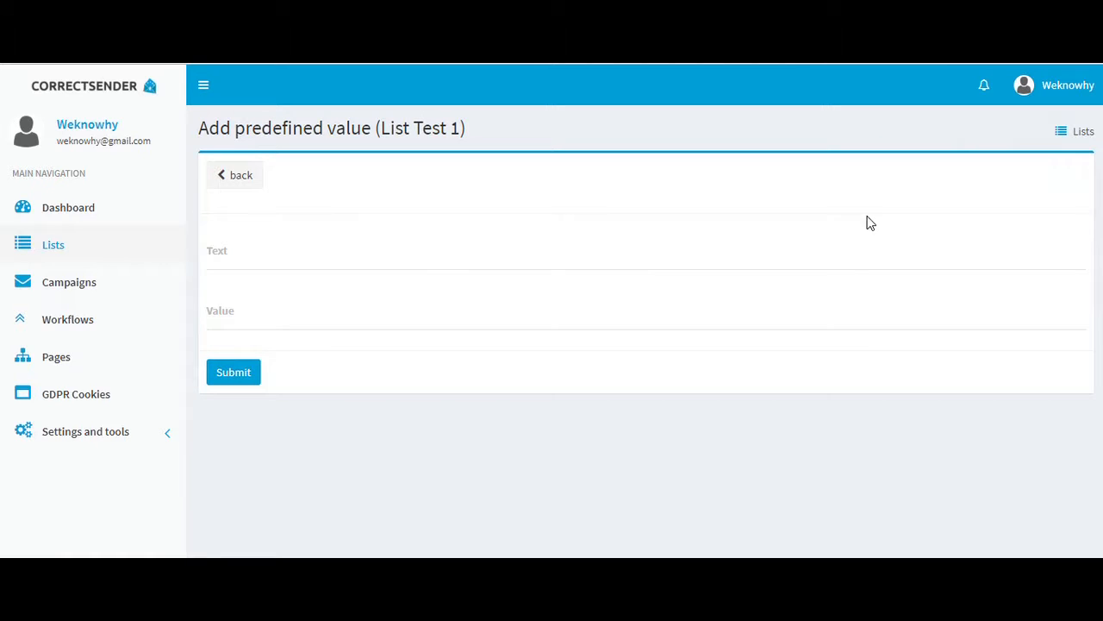
click(248, 252)
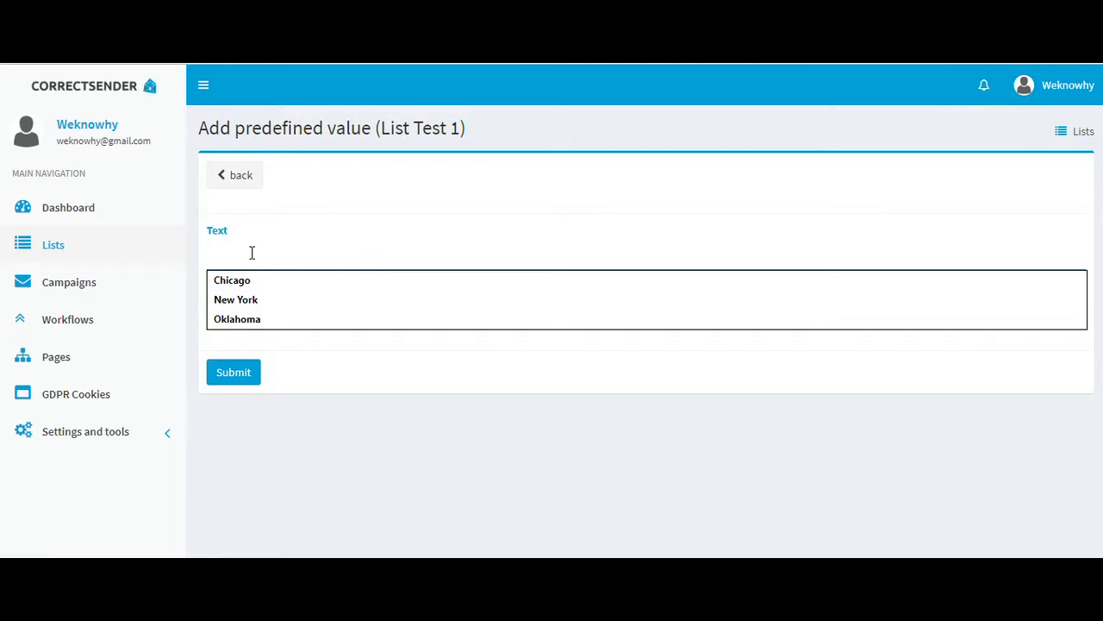
text(AL)
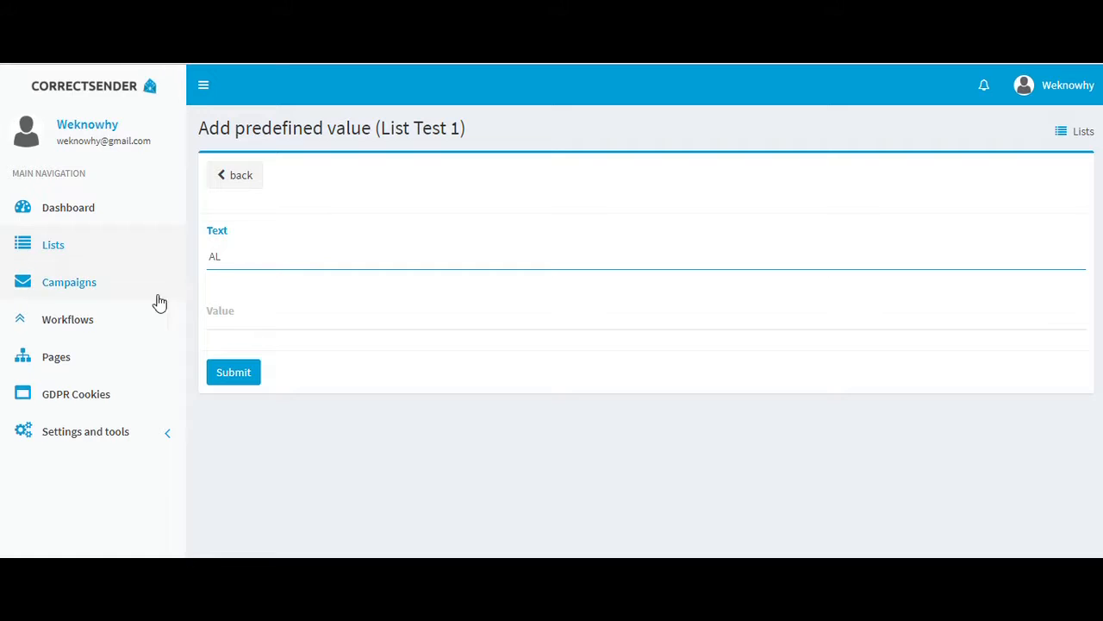
click(234, 373)
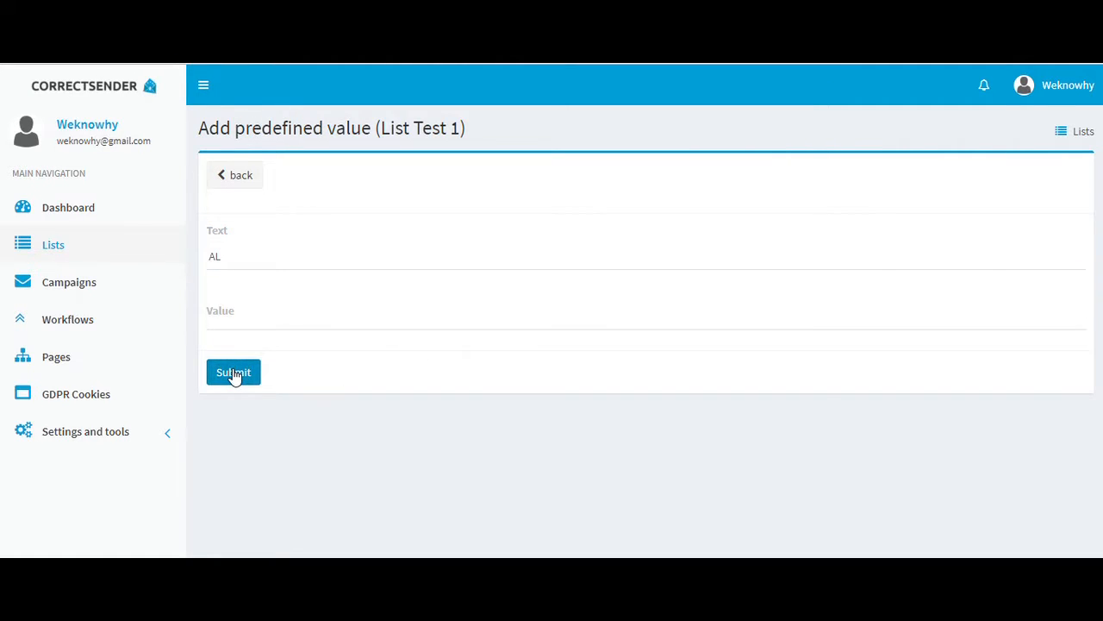
Add AZ and CO as further predefined text entries for the state column
click(1033, 177)
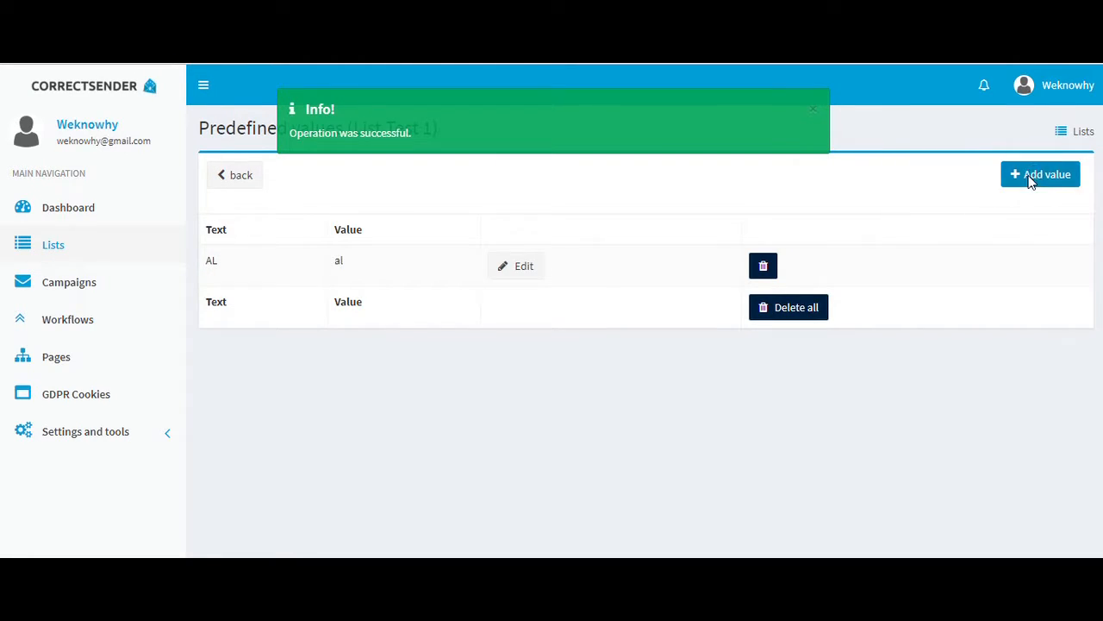
click(213, 252)
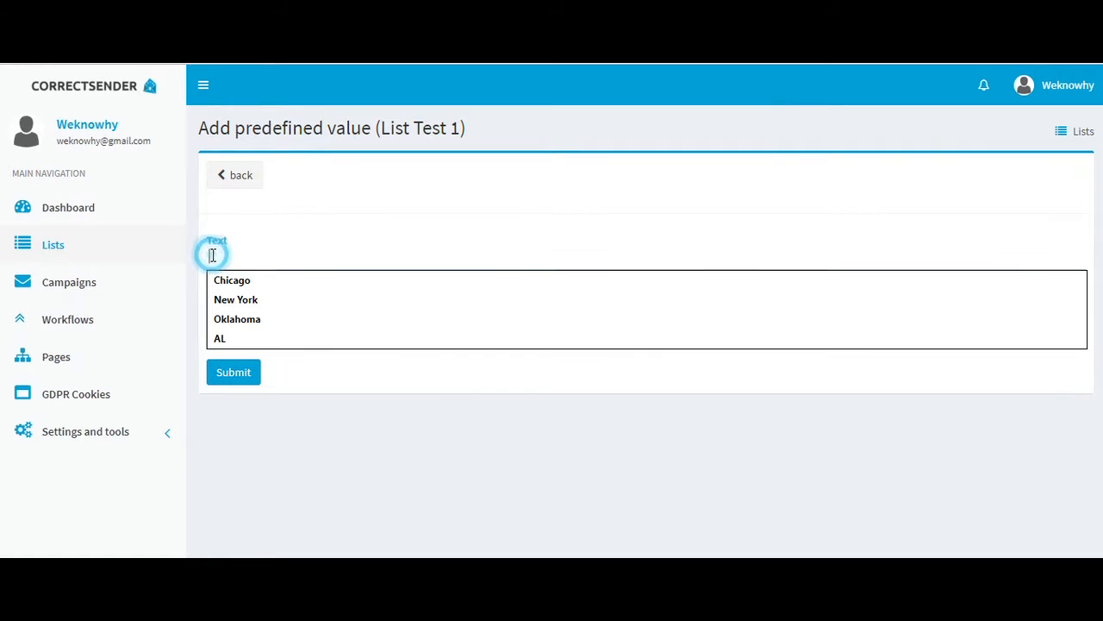
text(Az)
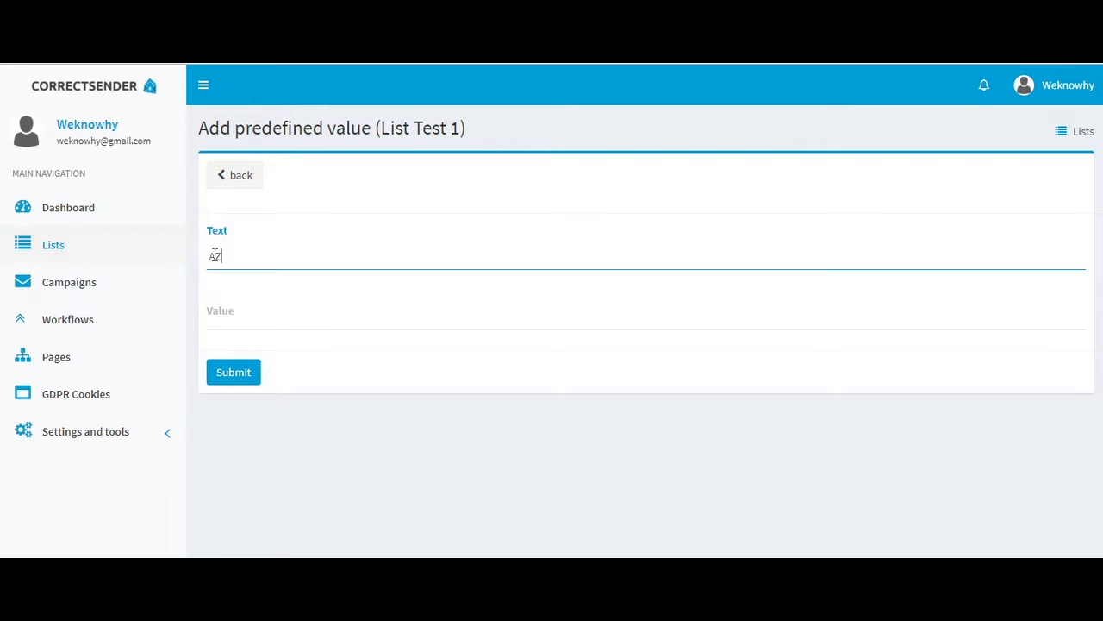
click(219, 382)
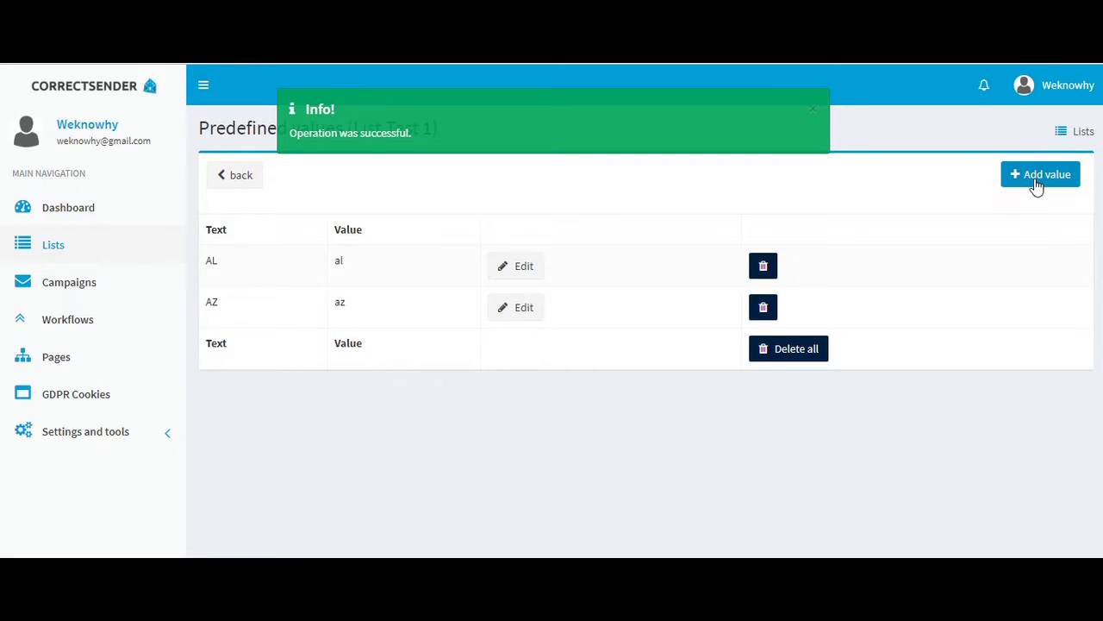
click(1037, 181)
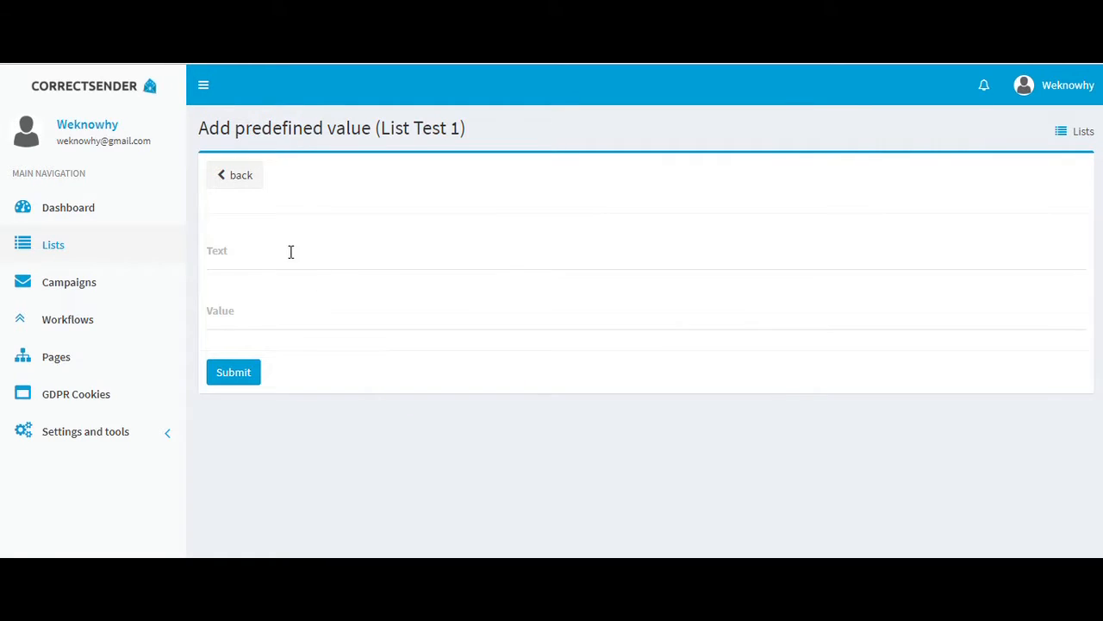
click(290, 252)
text(co)
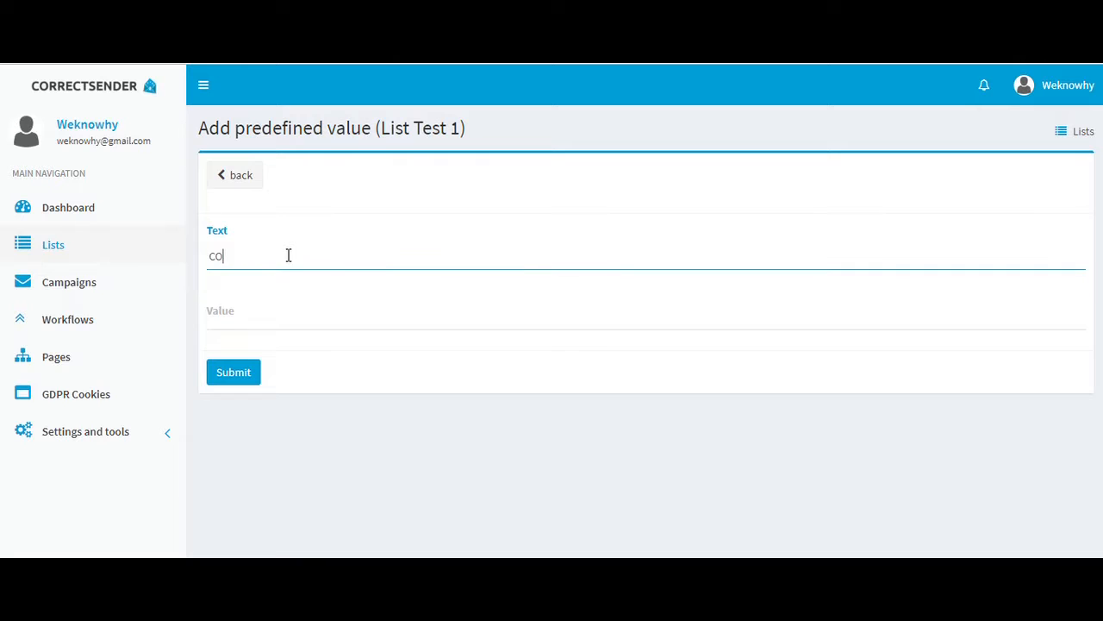
click(224, 373)
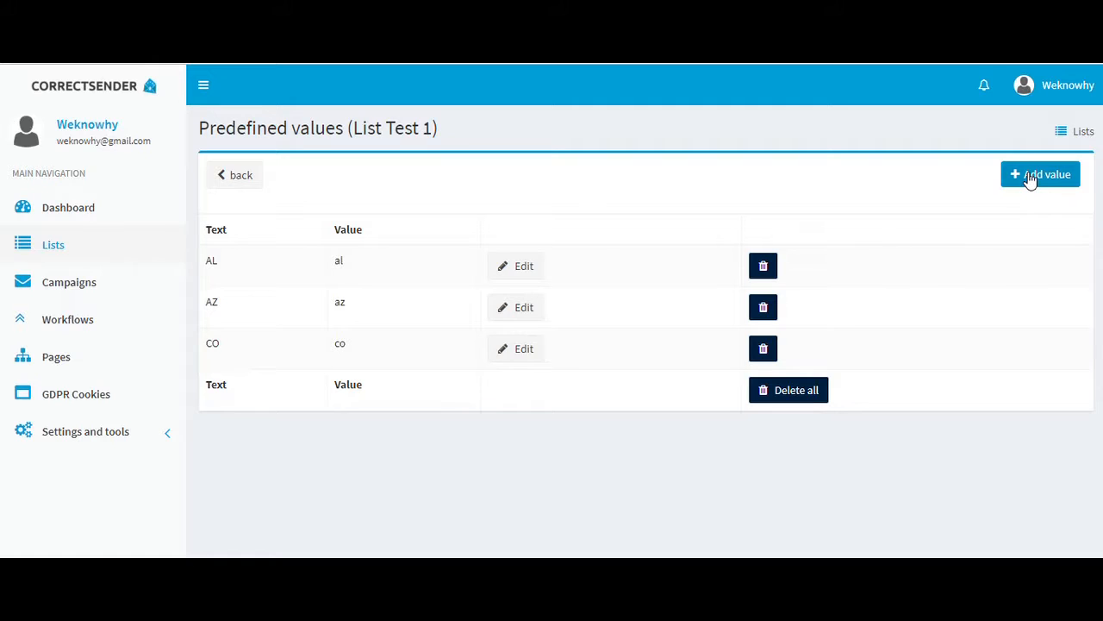
Add FL and IN to the state column's predefined values and return to the list's column overview
click(1026, 179)
click(221, 257)
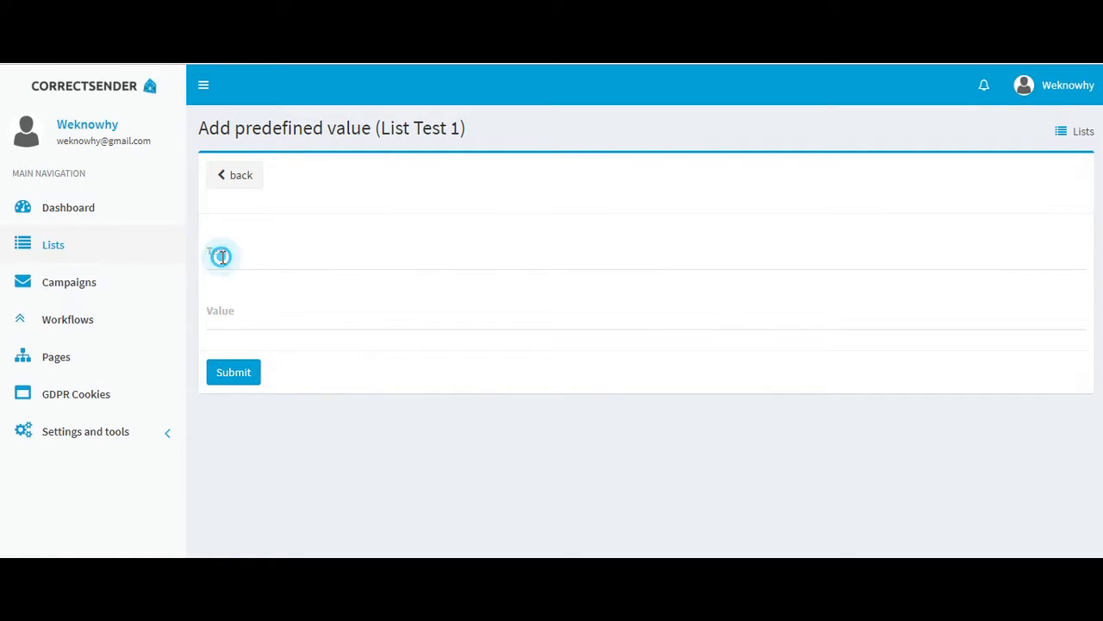
text(FL)
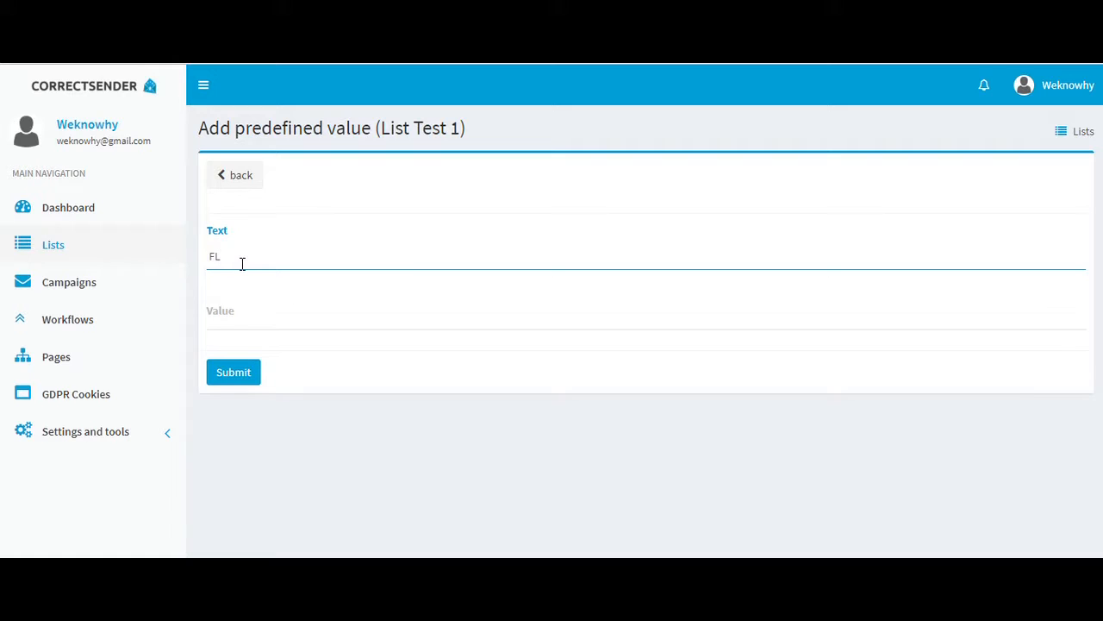
click(223, 378)
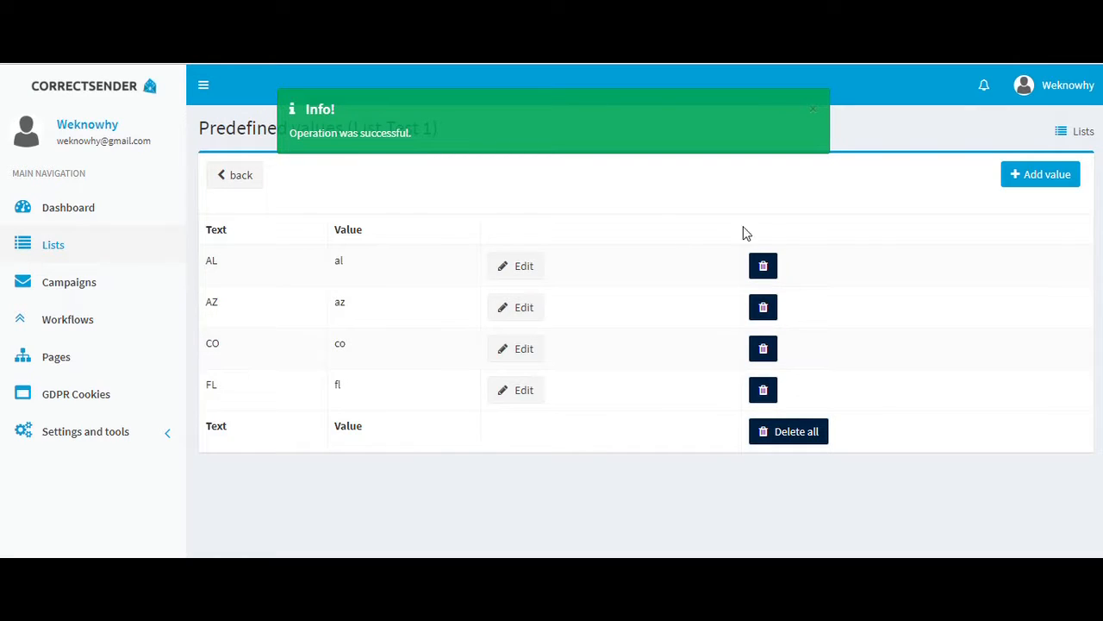
click(1037, 171)
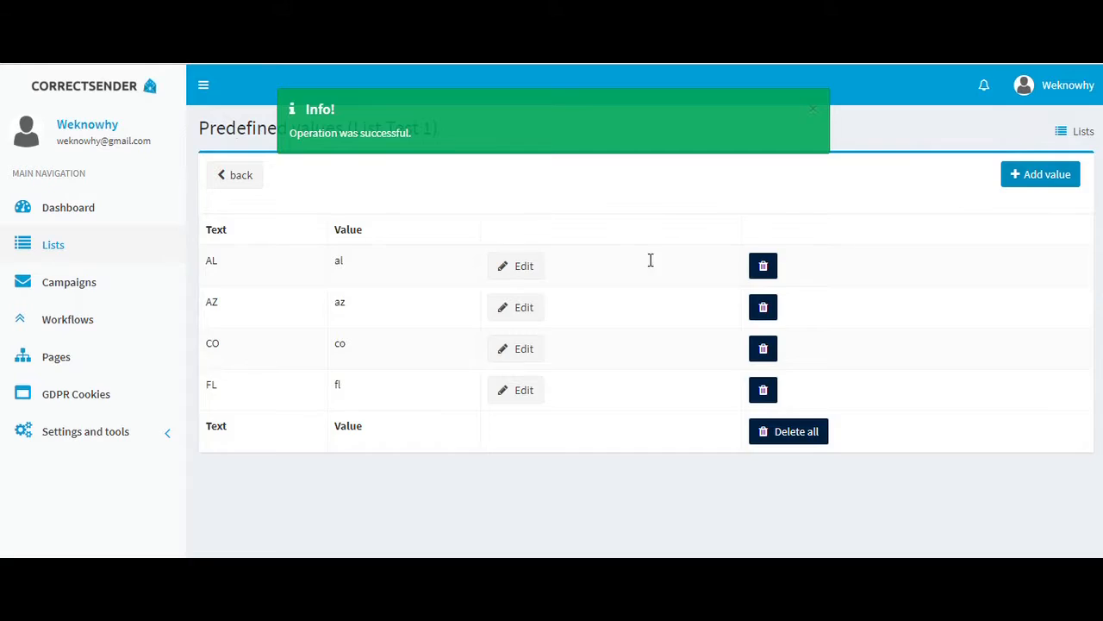
click(218, 267)
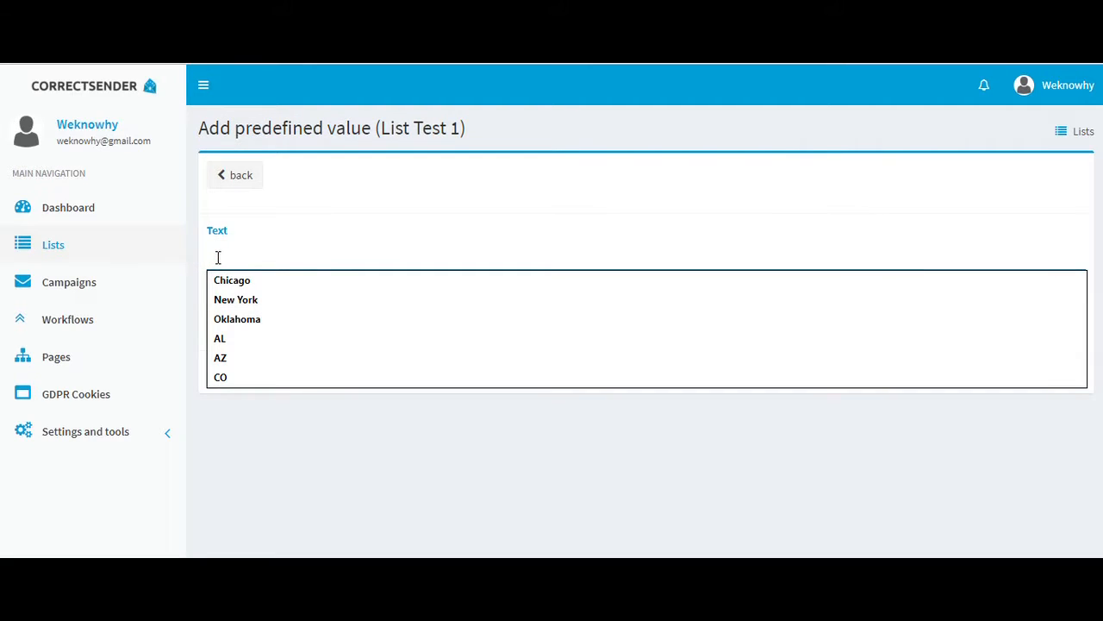
text(IN)
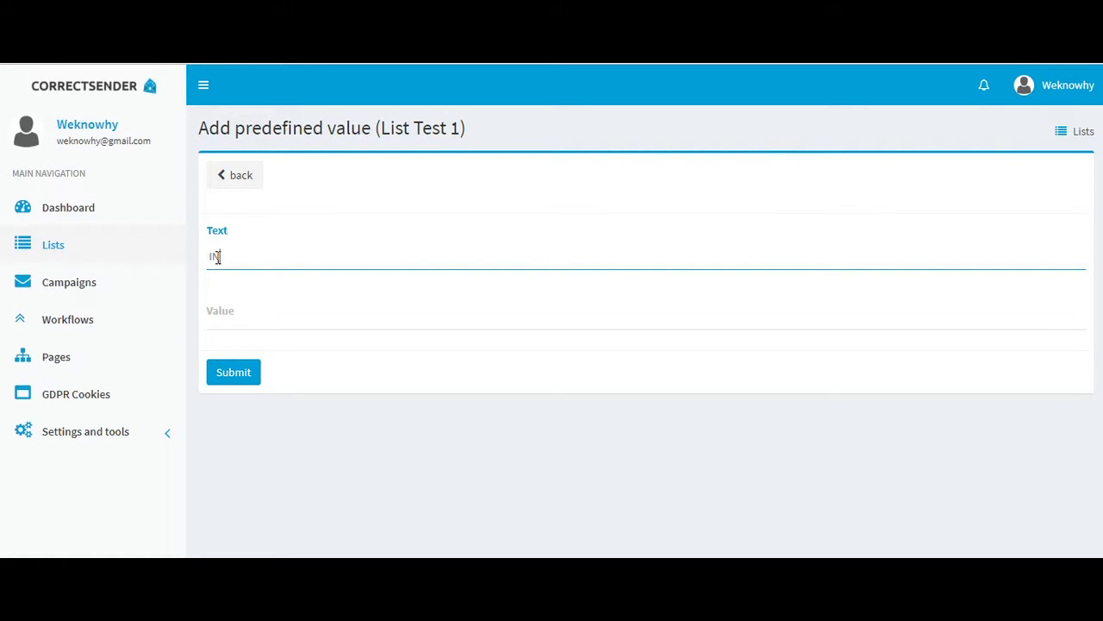
click(231, 380)
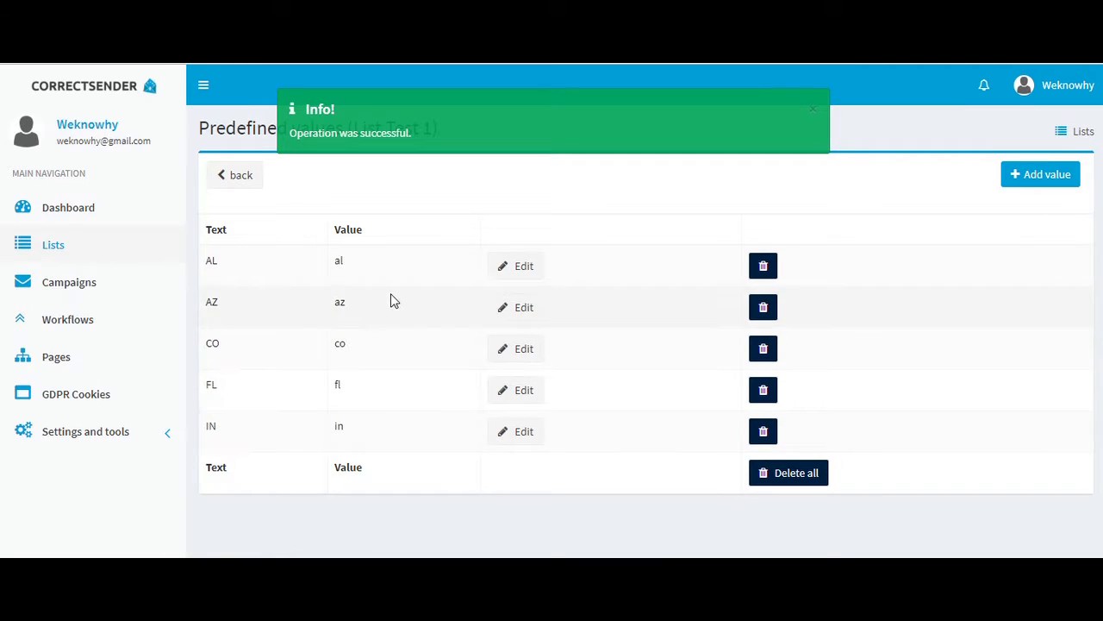
click(226, 178)
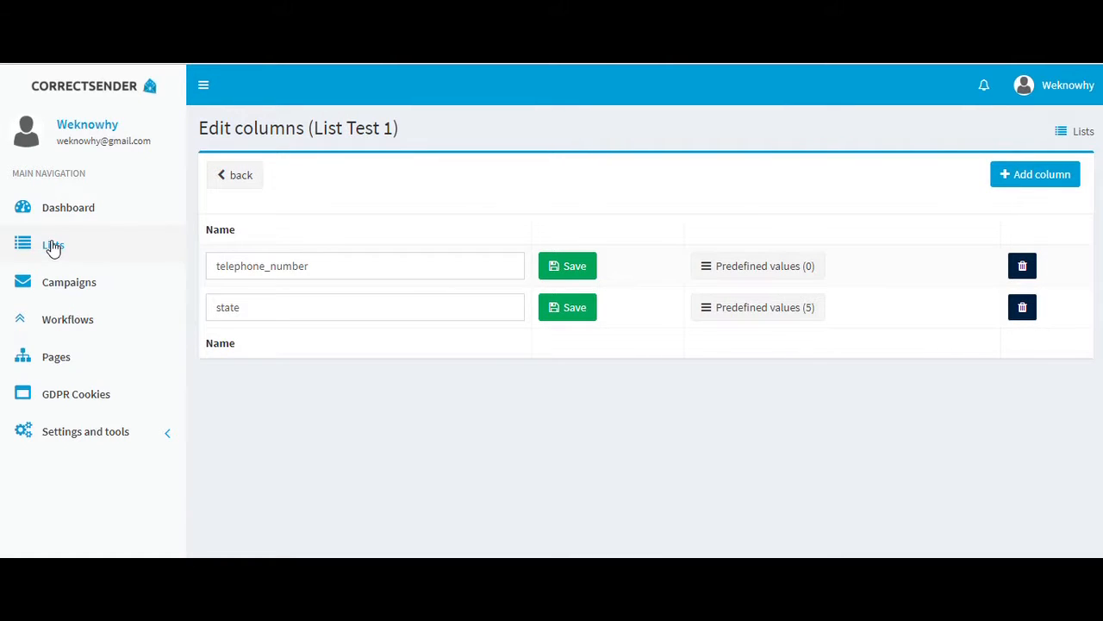
Open the Test1 page's embed settings and include the additional columns Telephone_number and State in the form
click(182, 254)
click(49, 363)
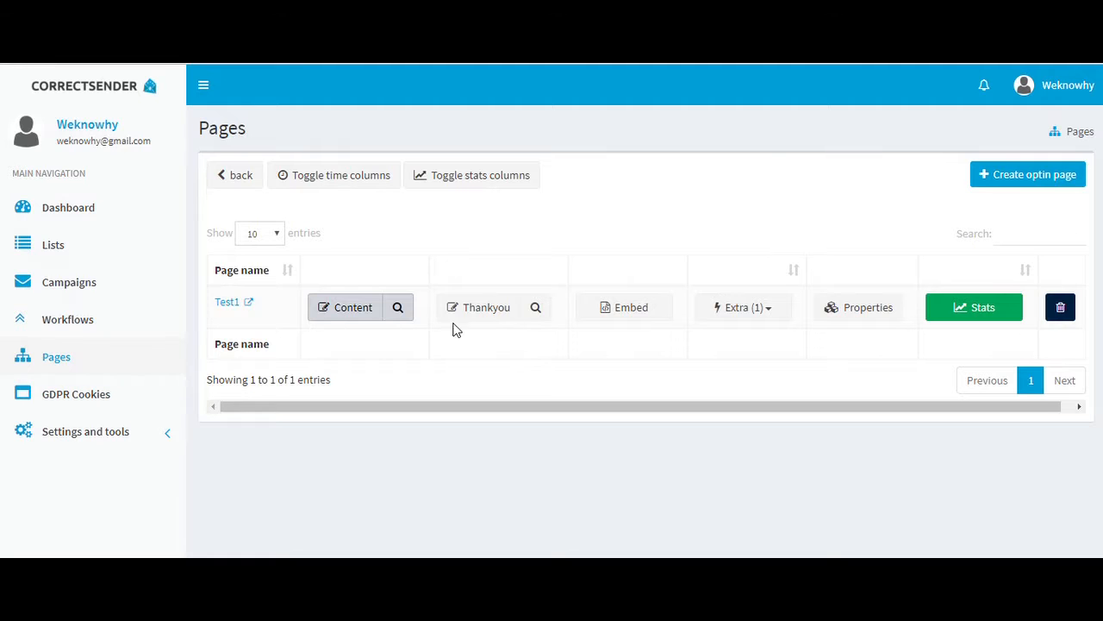
click(617, 312)
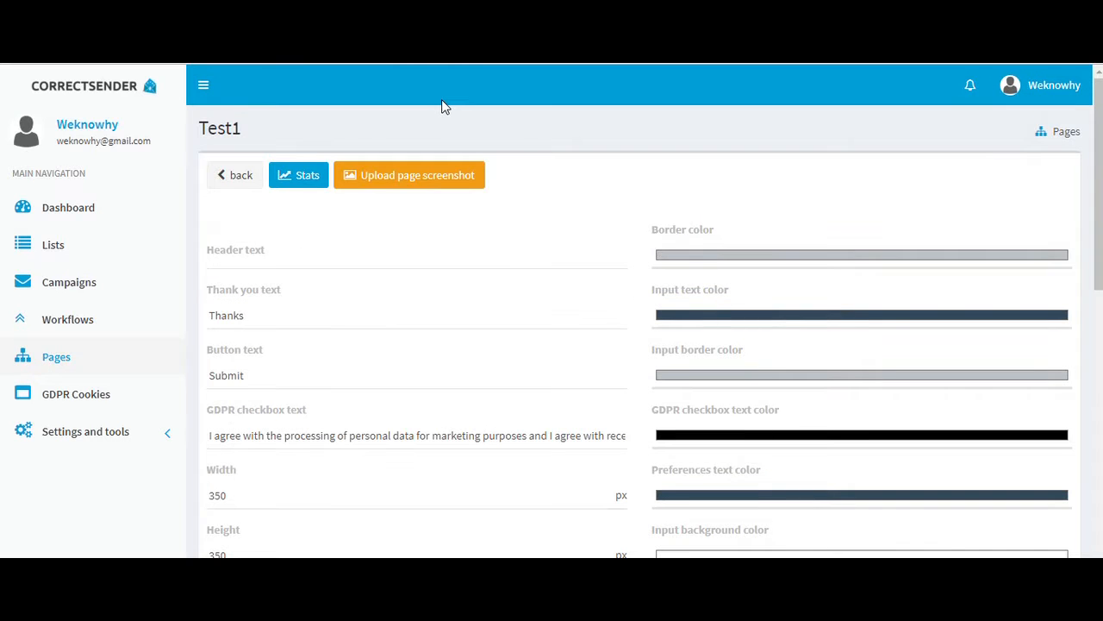
scroll(443, 107, down, 4)
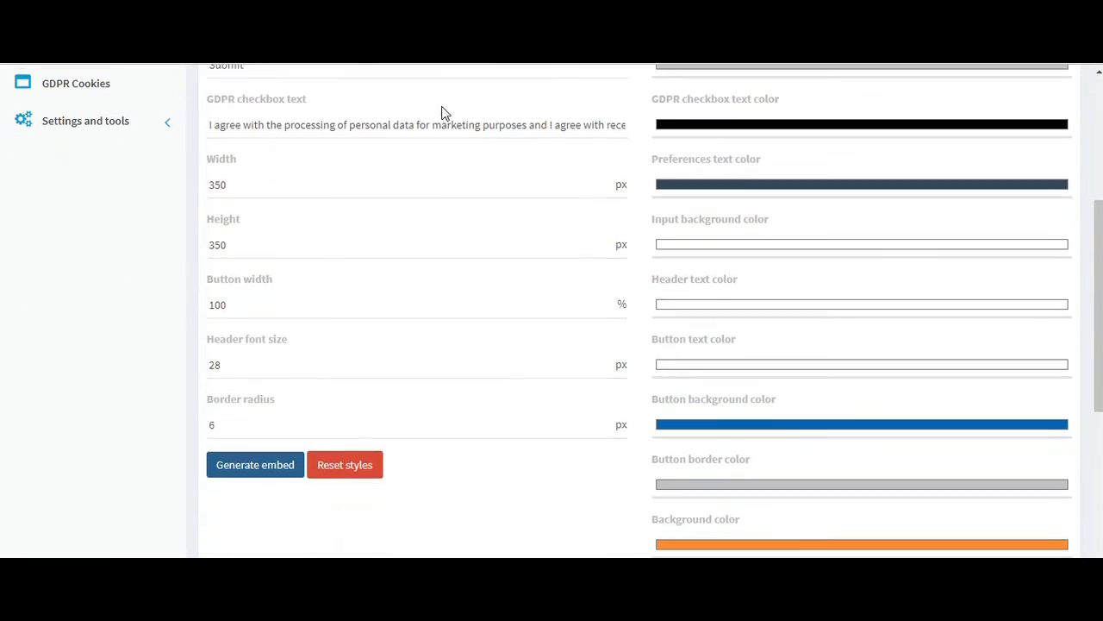
scroll(443, 107, down, 5)
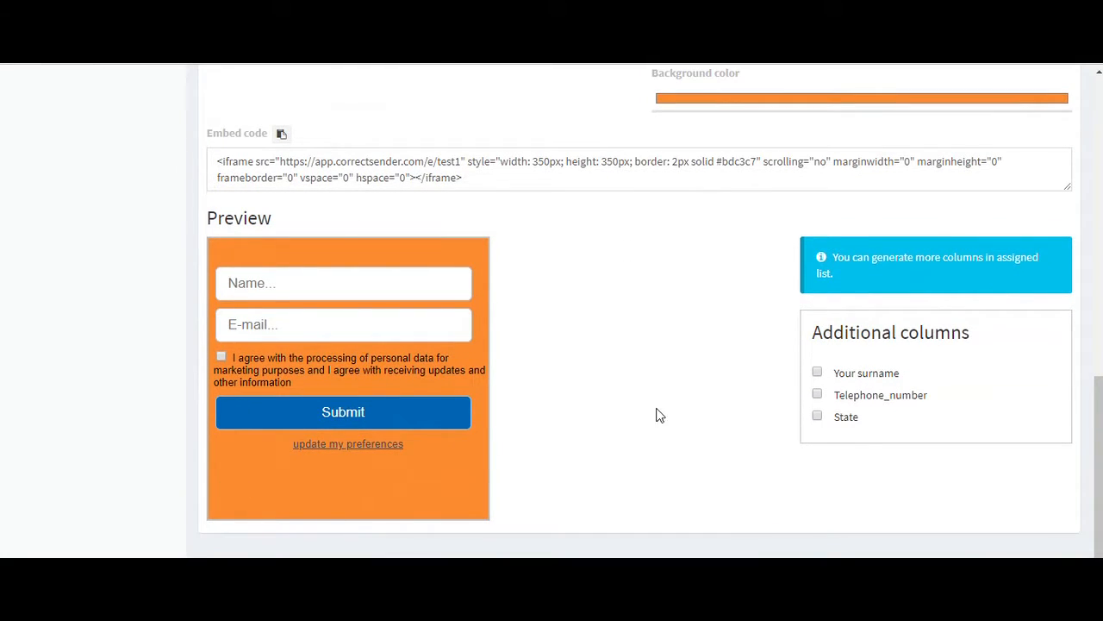
click(817, 395)
click(817, 417)
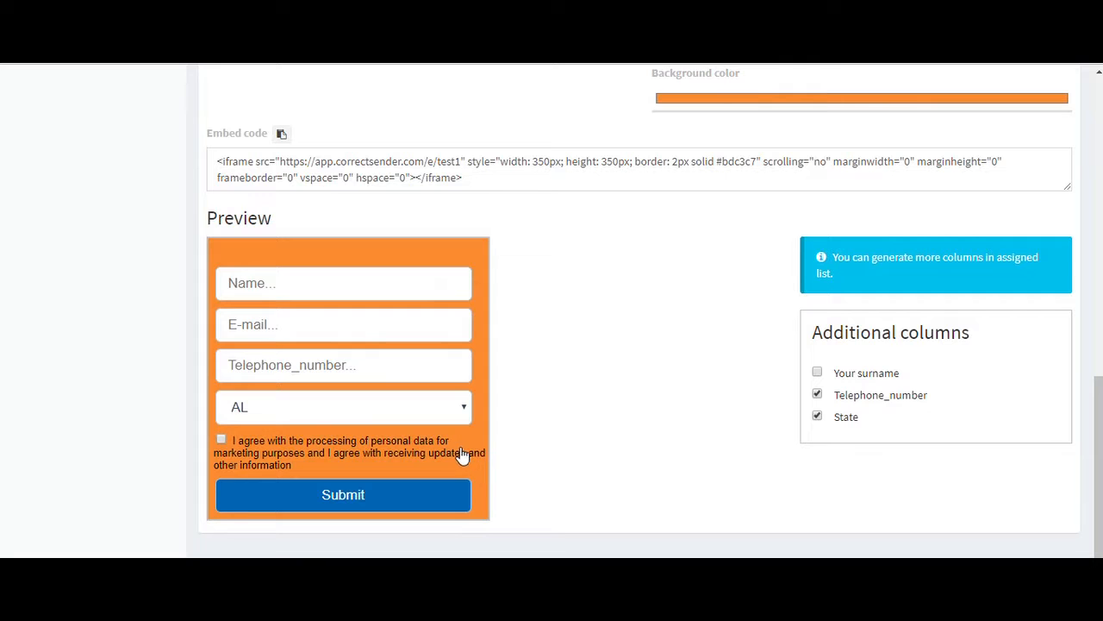
Set the embed form's height to 400 px, regenerate the embed, and copy its code
scroll(435, 409, up, 2)
scroll(423, 392, up, 4)
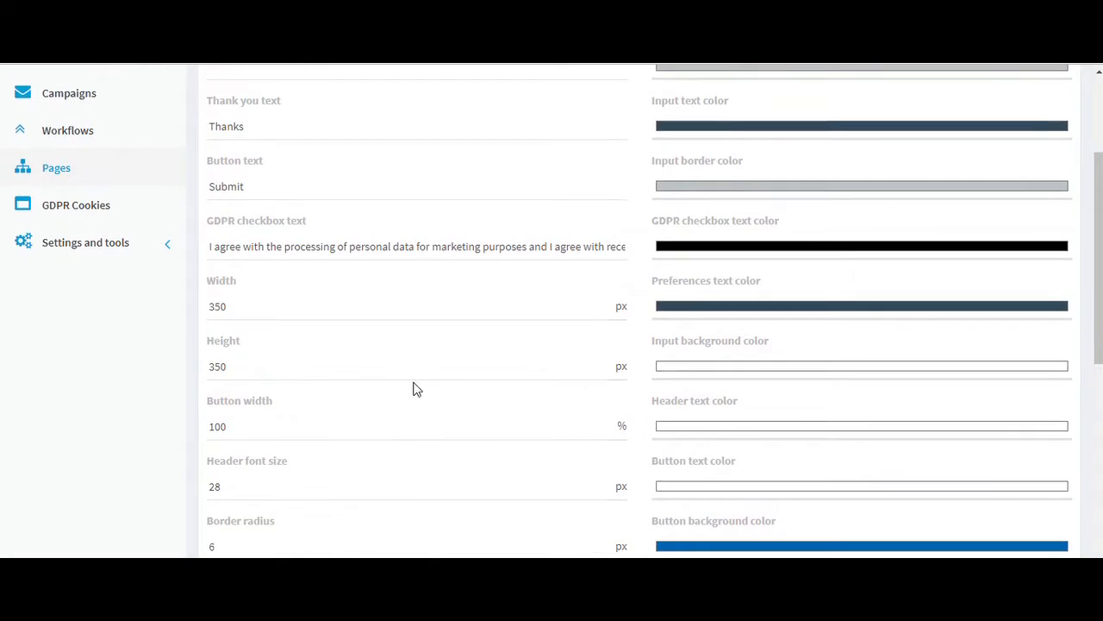
click(248, 368)
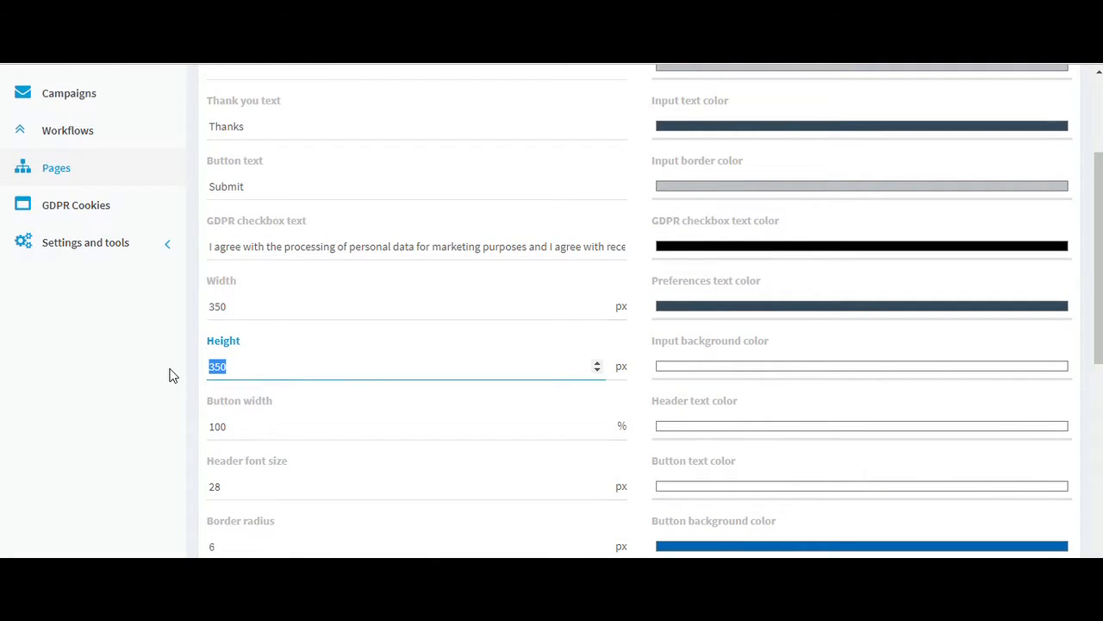
text(400)
scroll(320, 531, down, 7)
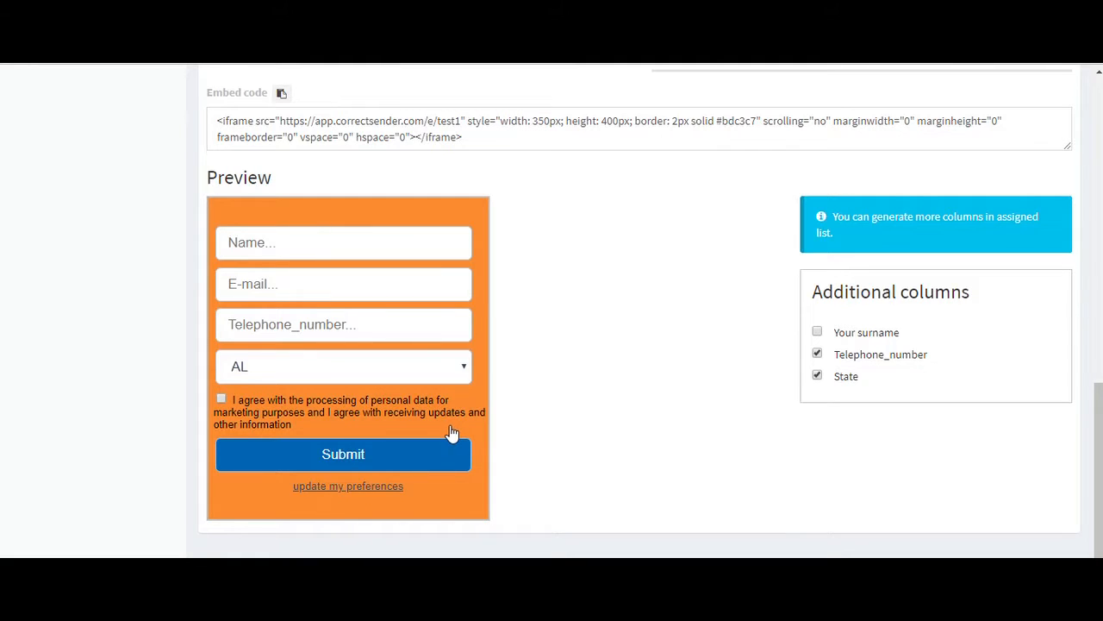
drag(467, 136, 213, 119)
key(ctrl+c)
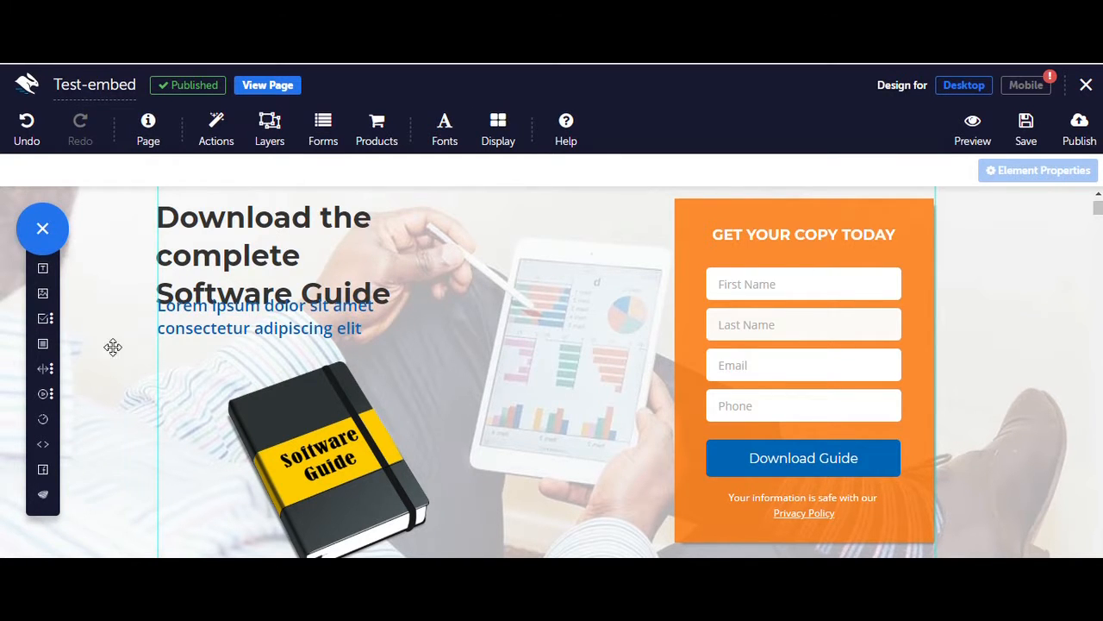
In the Test-embed landing page editor, add an HTML element containing the copied embed code and enlarge it to fit the whole form
click(43, 445)
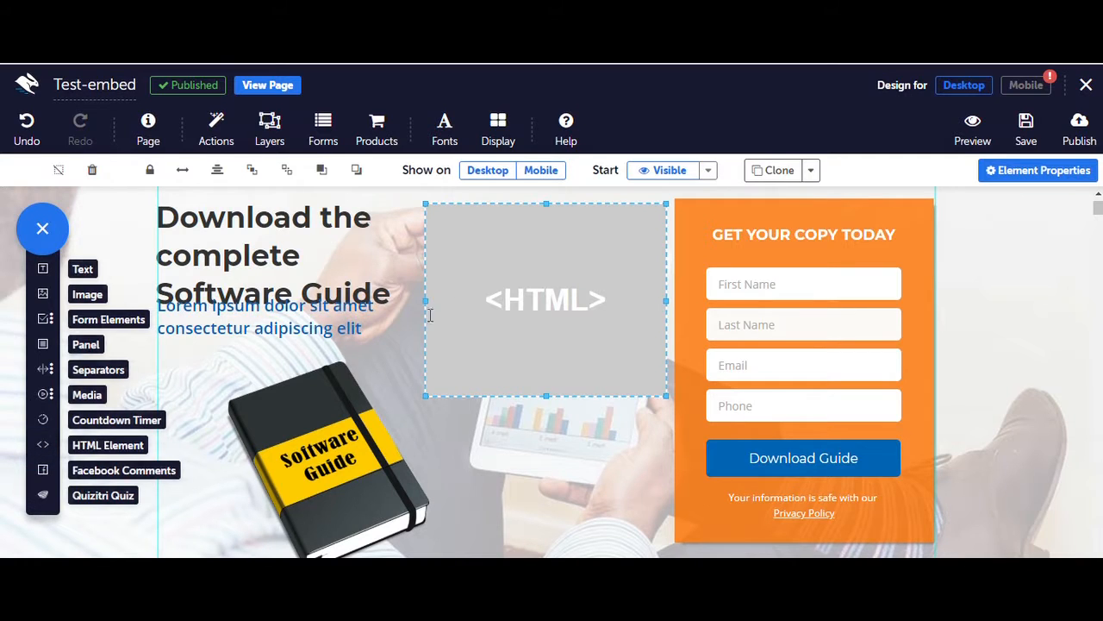
click(996, 177)
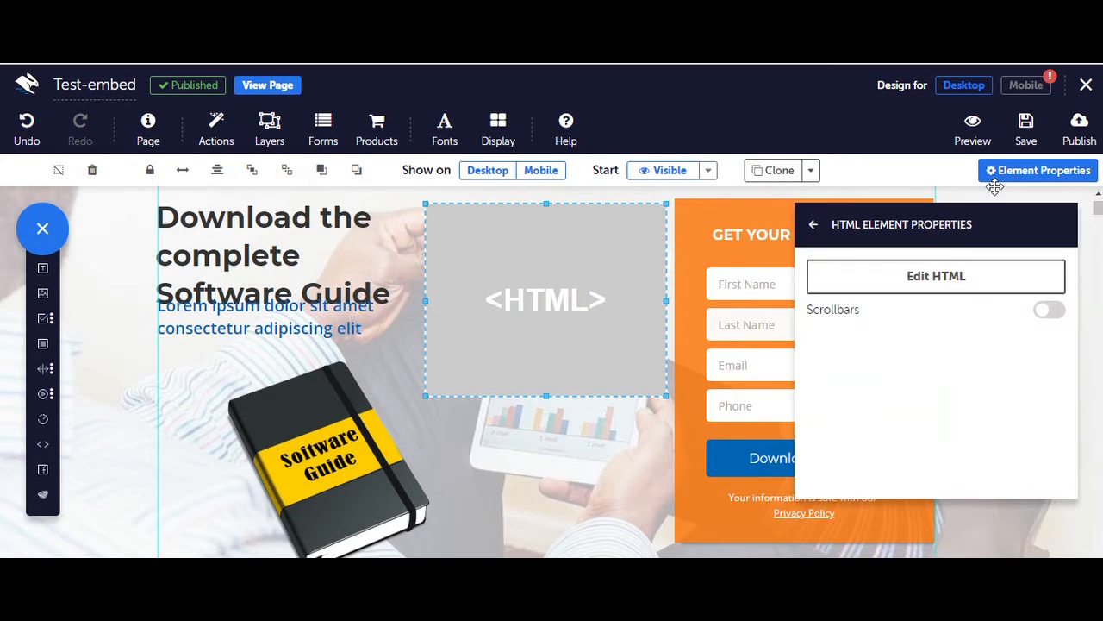
click(940, 276)
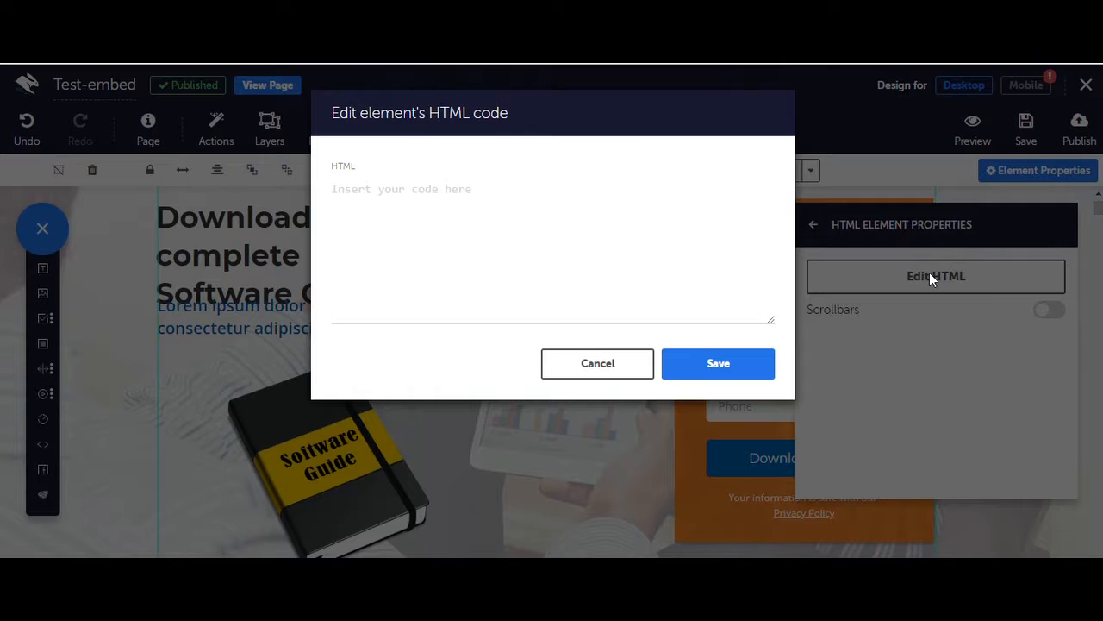
click(515, 262)
key(ctrl+v)
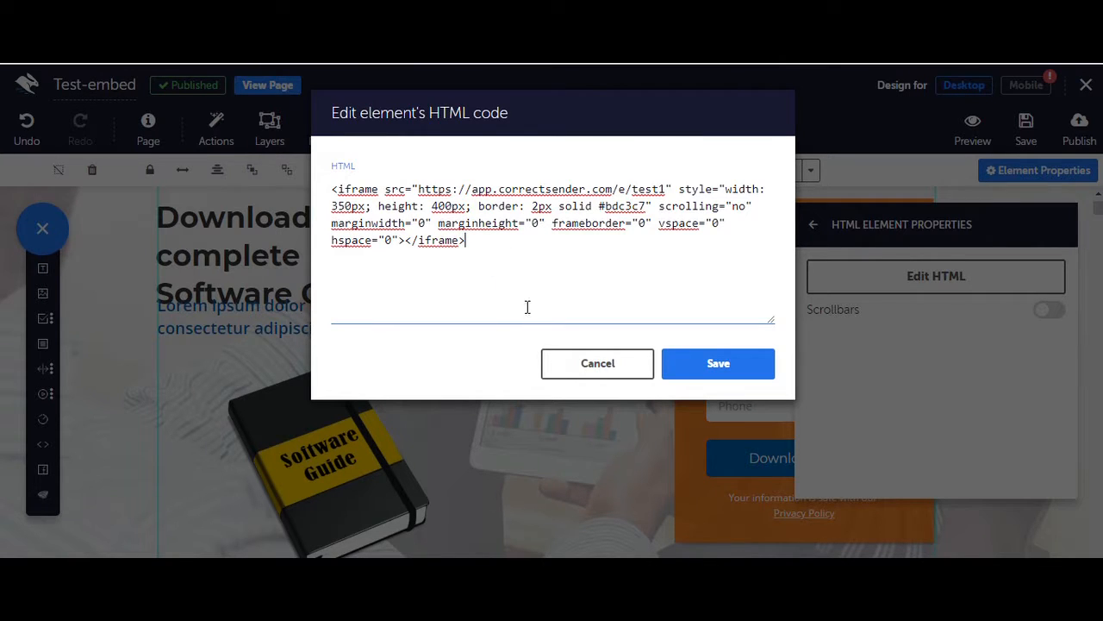
click(732, 366)
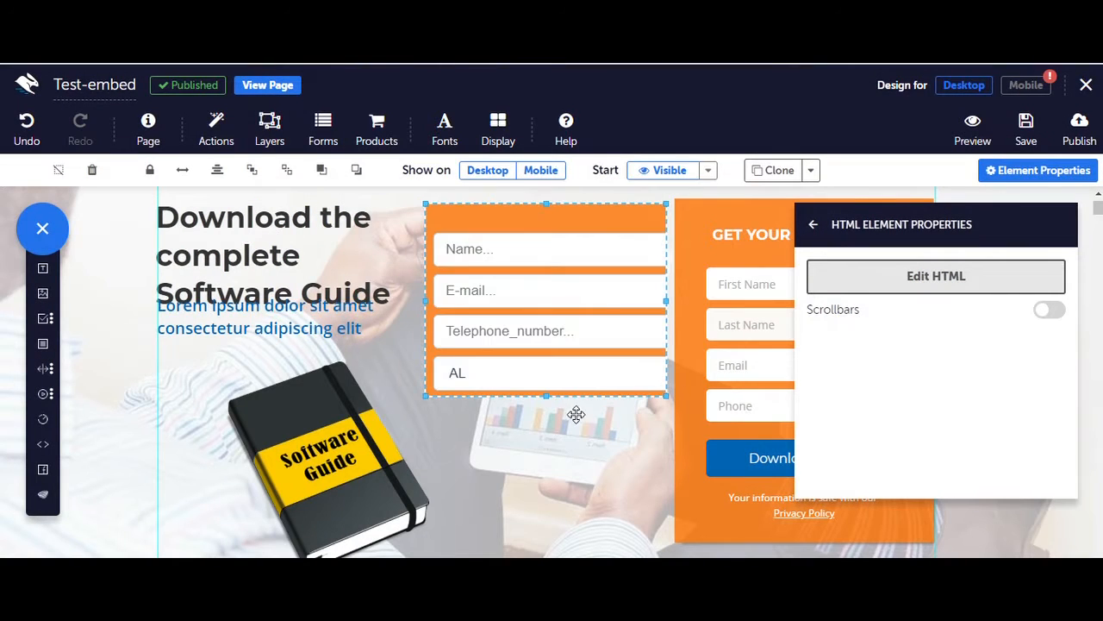
drag(426, 398, 385, 535)
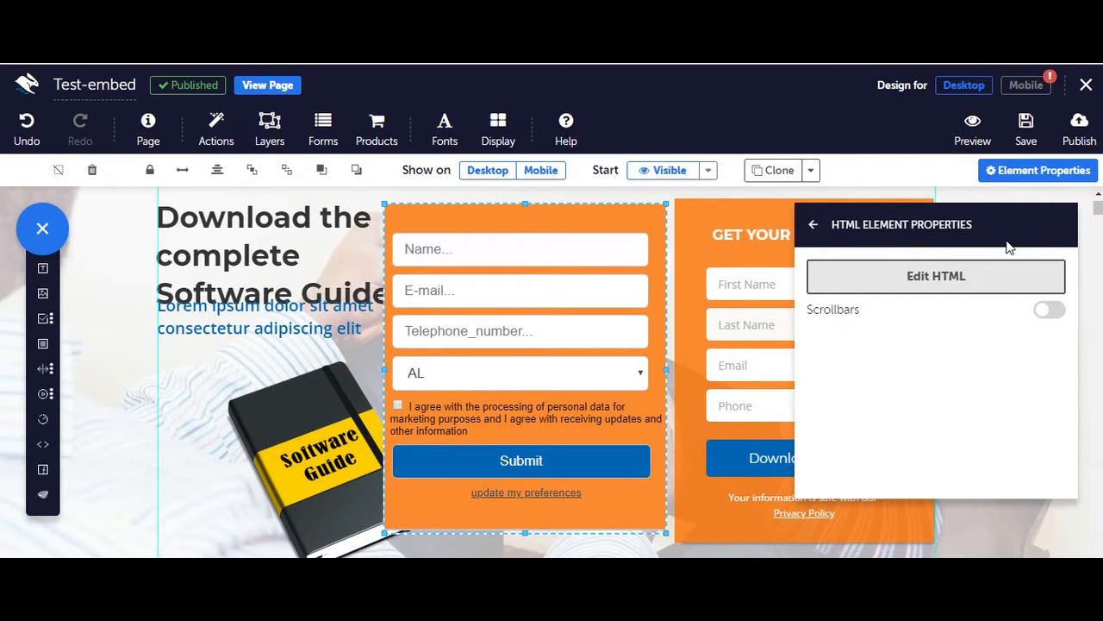
click(1017, 171)
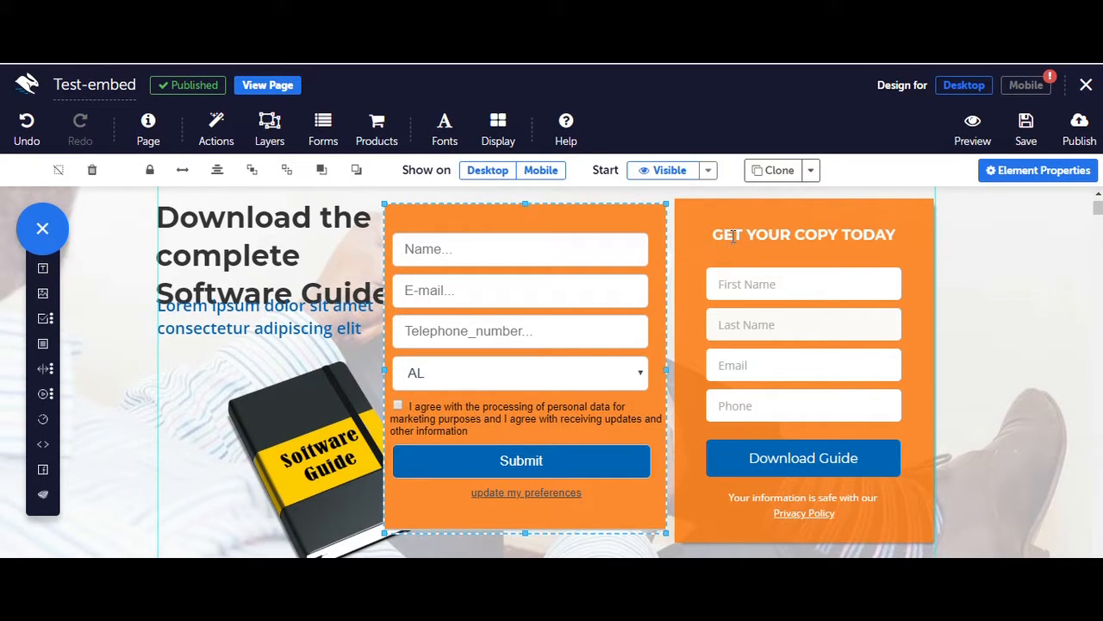
Copy the landing page form's heading GET YOUR COPY TODAY into the CorrectSender embed's header text and regenerate the embed
drag(714, 234, 893, 222)
key(ctrl+c)
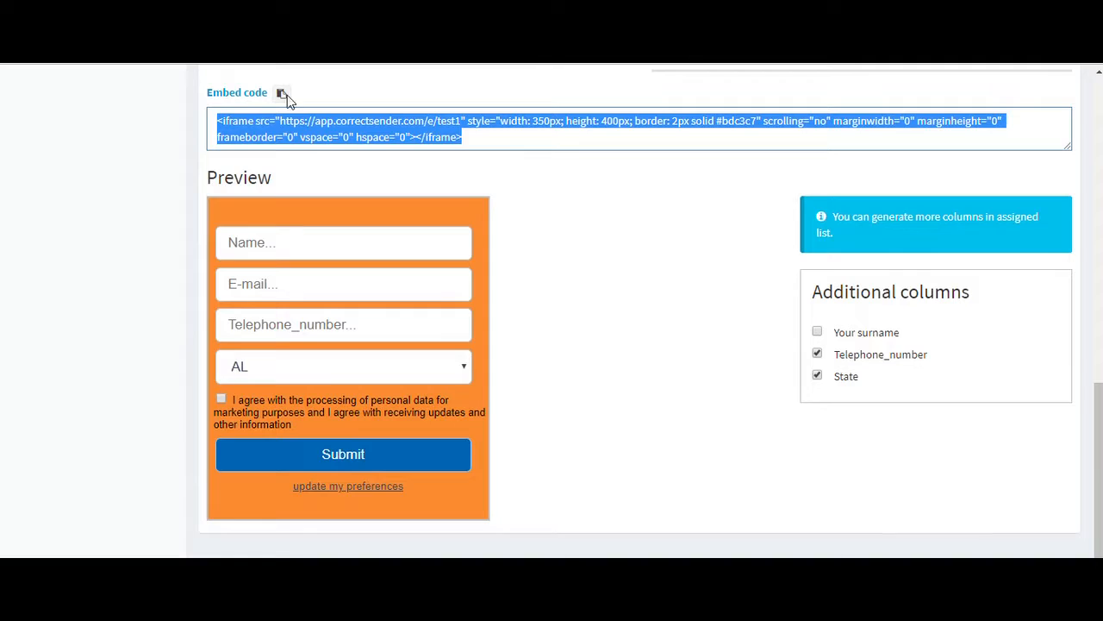
scroll(340, 258, up, 10)
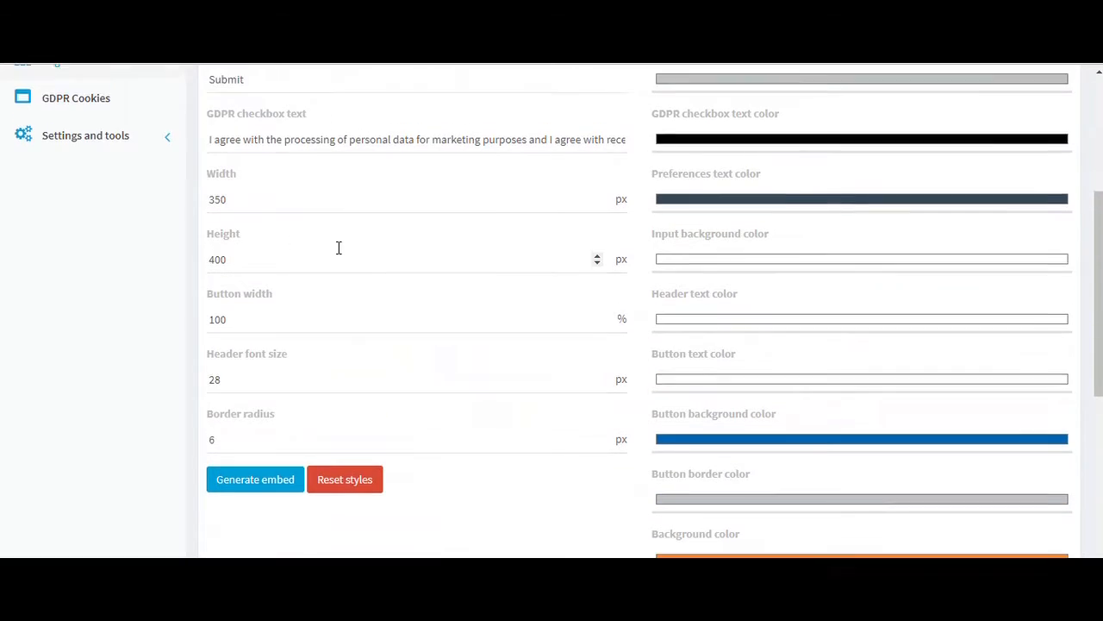
scroll(338, 241, up, 2)
click(288, 183)
key(ctrl+v)
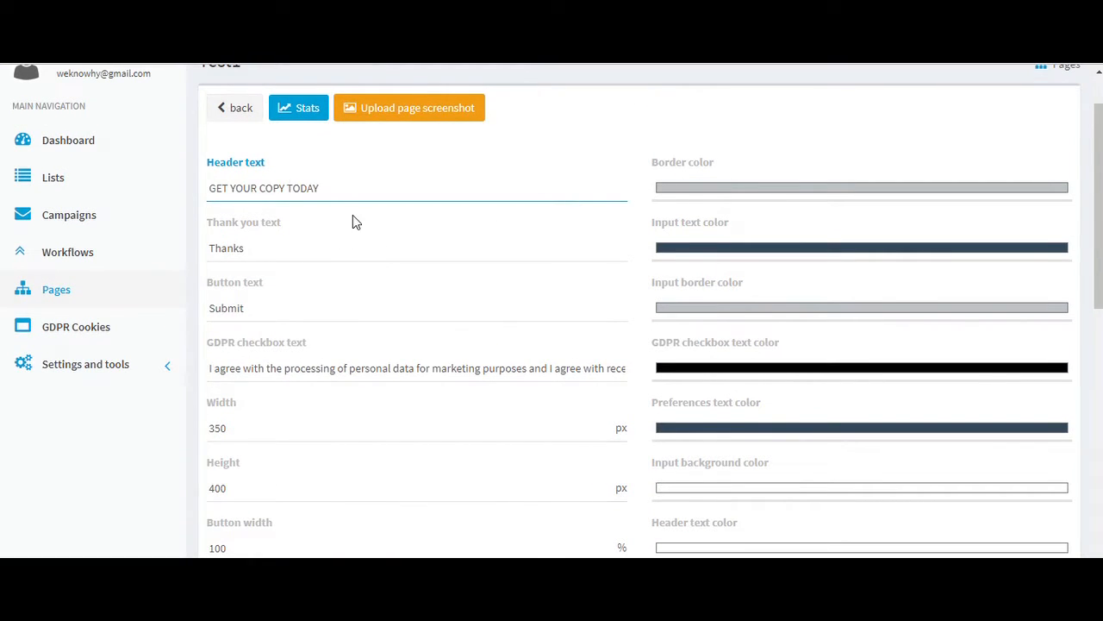
scroll(352, 221, down, 5)
click(231, 307)
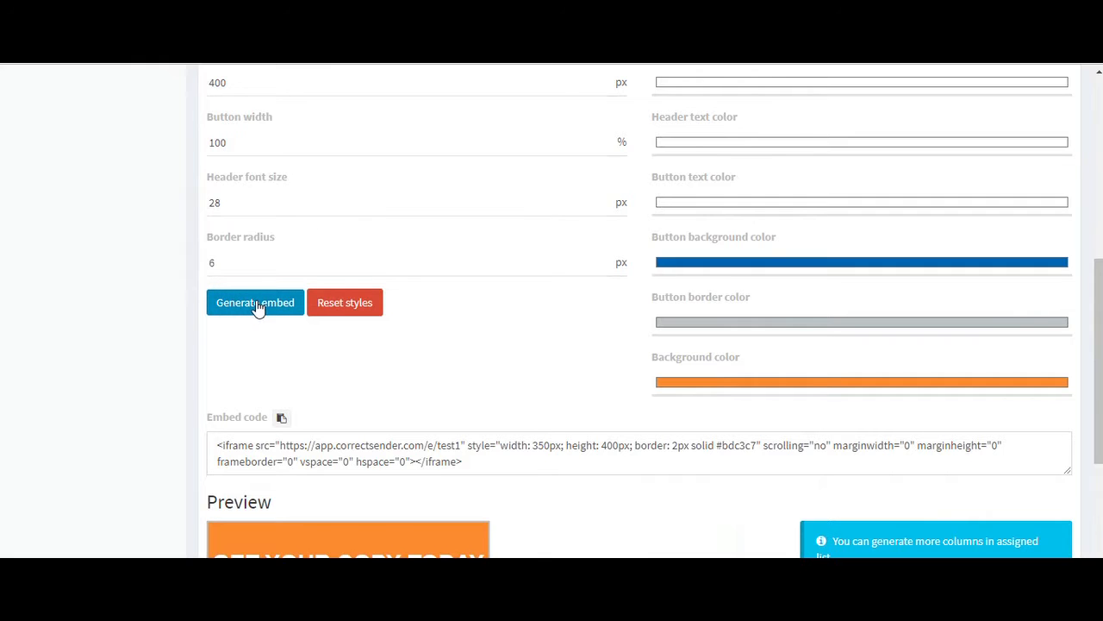
scroll(278, 285, down, 4)
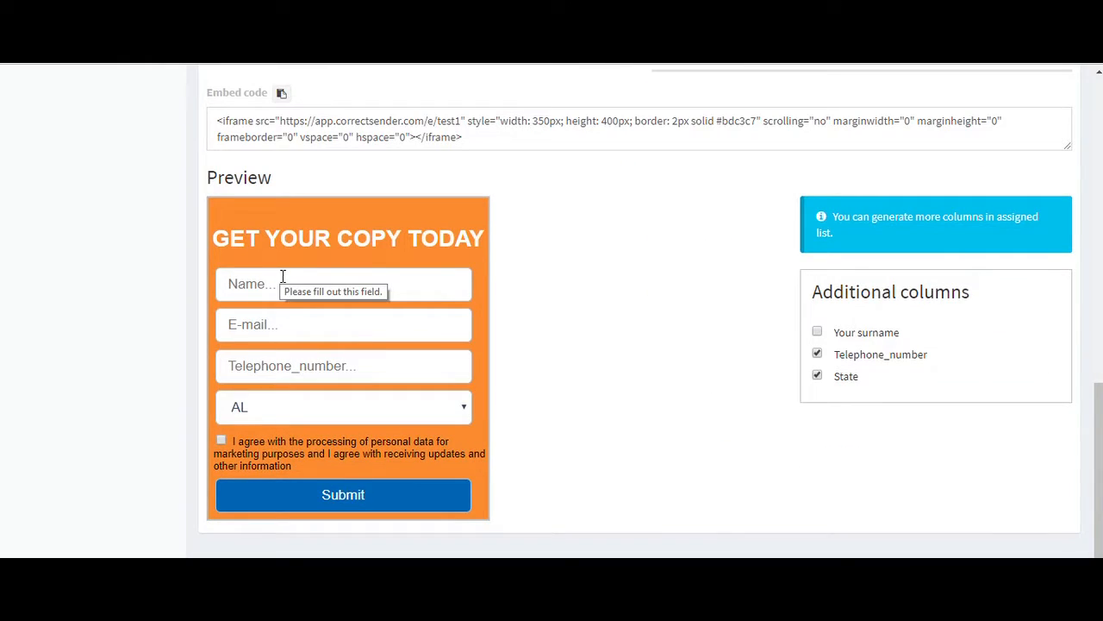
Set the embed form's height to 430 px, regenerate the embed, and copy the updated code
scroll(340, 293, up, 6)
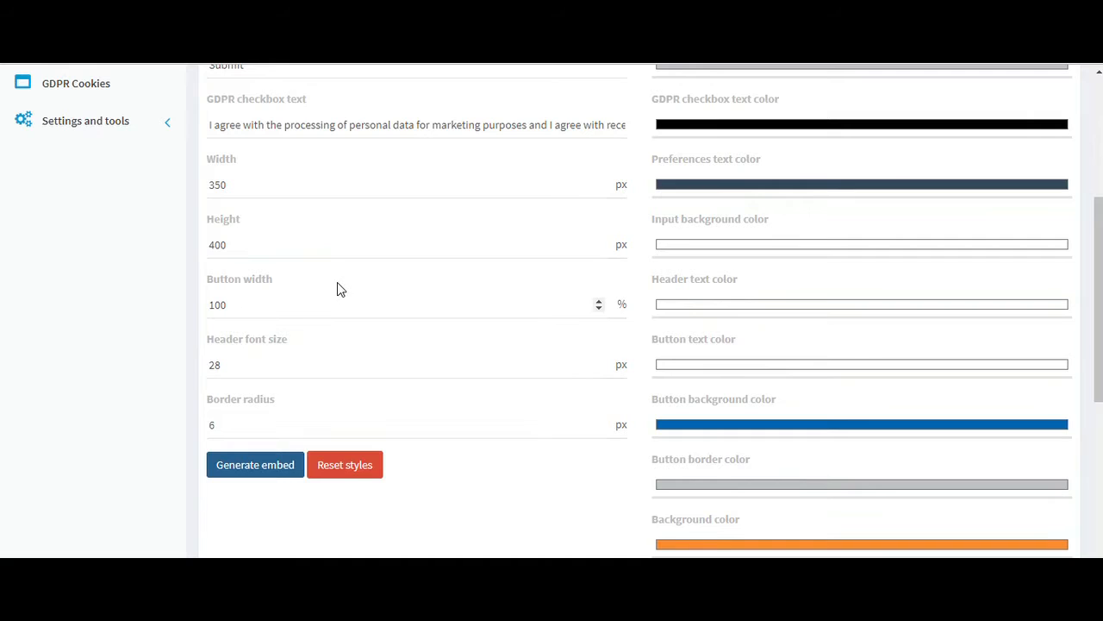
drag(232, 245, 211, 248)
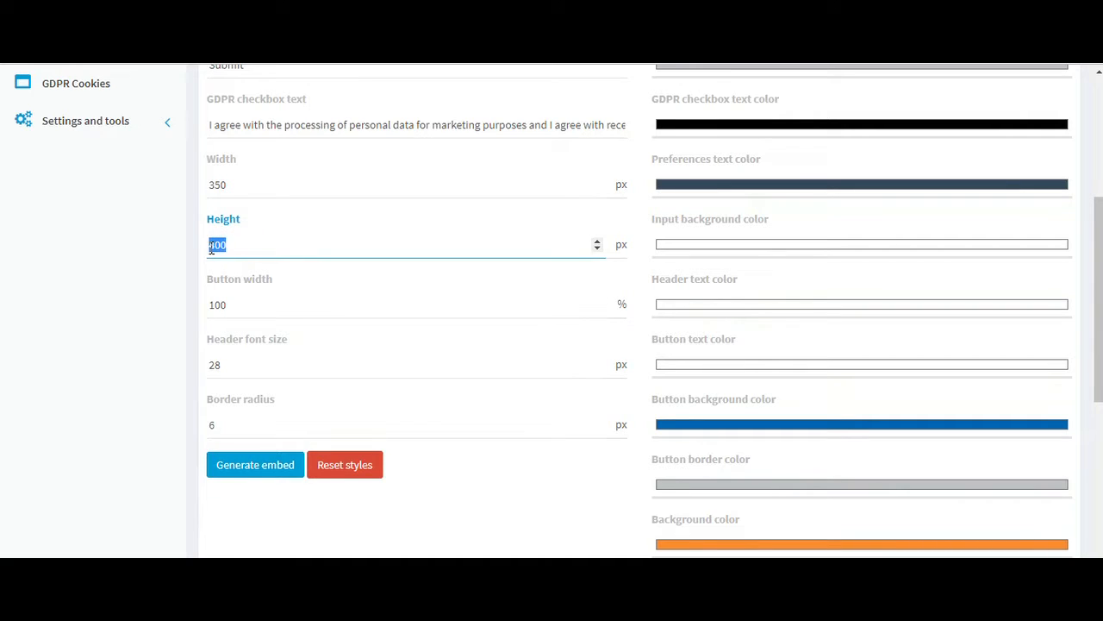
text(33)
click(251, 470)
scroll(259, 426, down, 5)
scroll(255, 420, down, 2)
scroll(362, 388, up, 5)
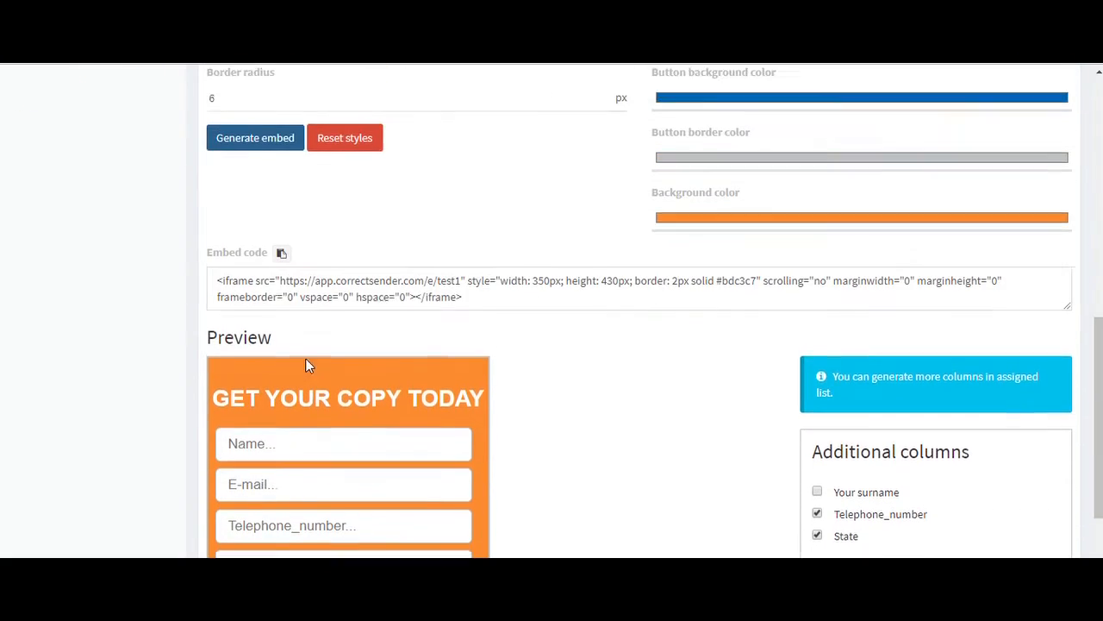
drag(471, 357, 218, 332)
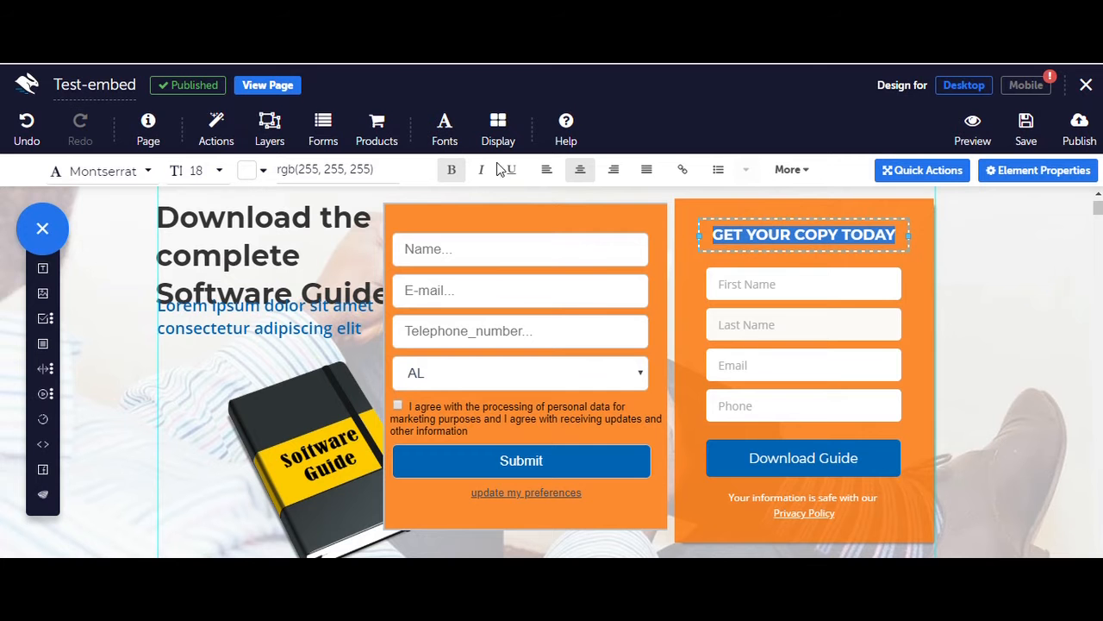
On the Test-embed page, replace the HTML element's code with the updated embed code and extend the element downward to fit the form
click(686, 256)
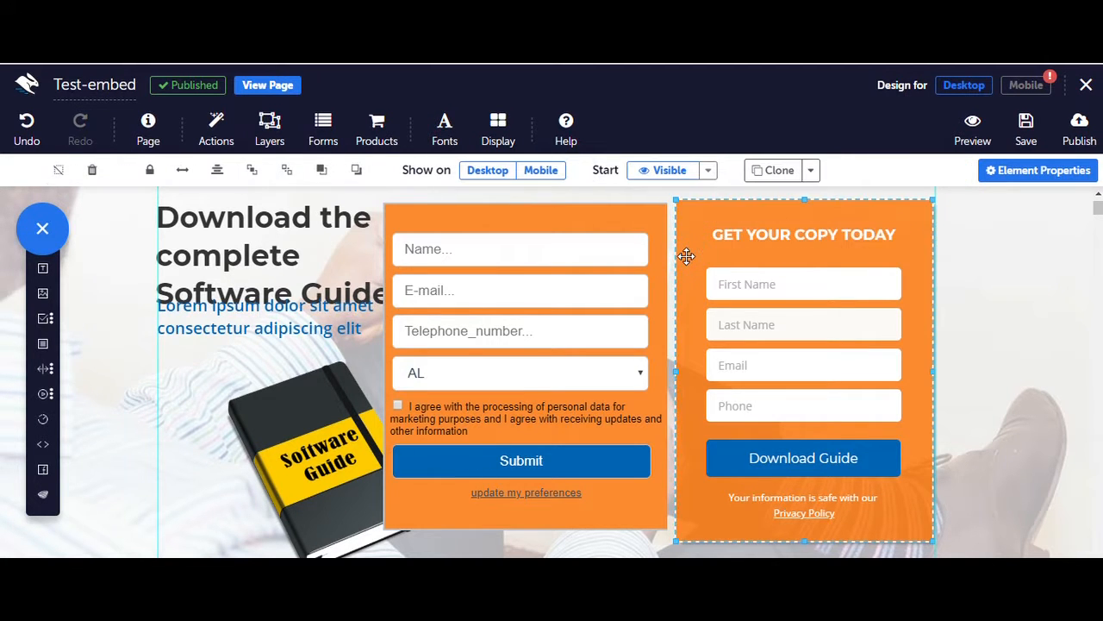
click(448, 216)
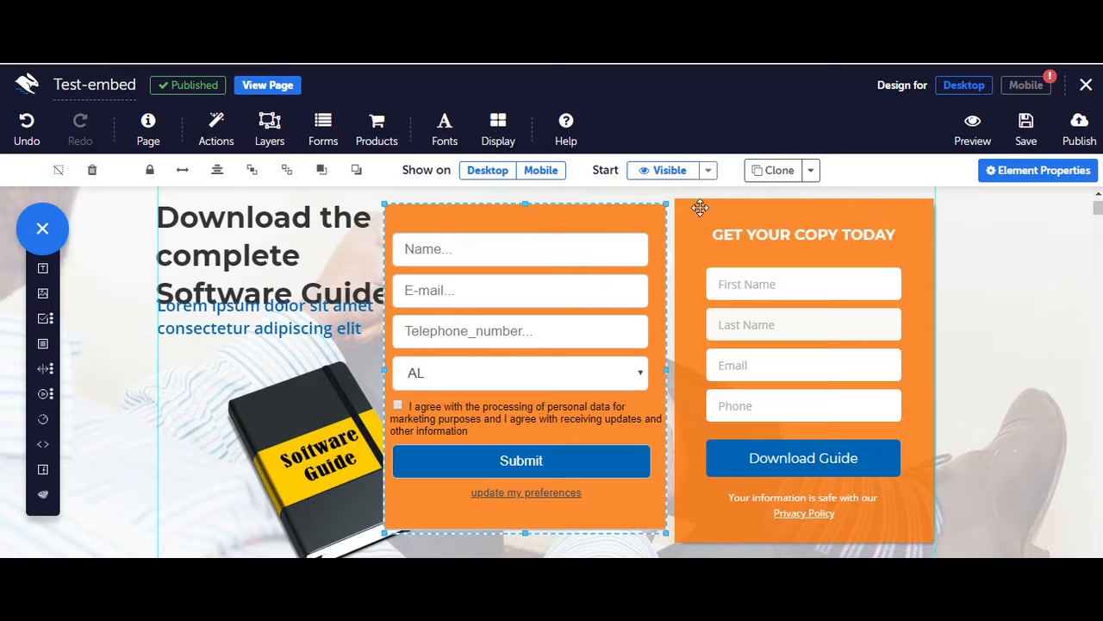
click(991, 172)
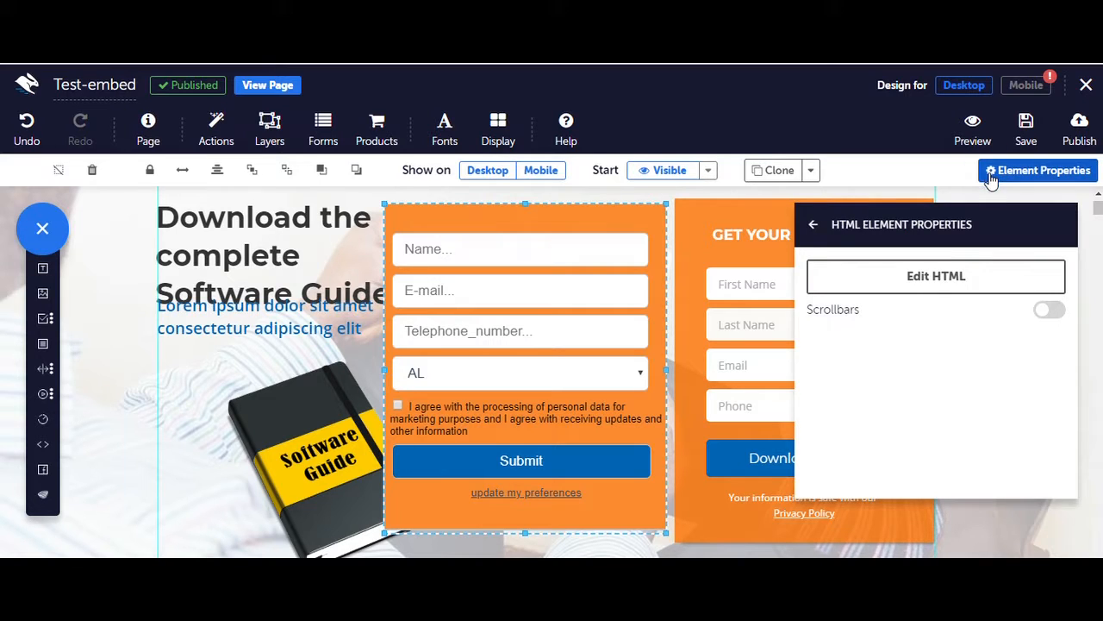
click(928, 283)
drag(492, 251, 326, 190)
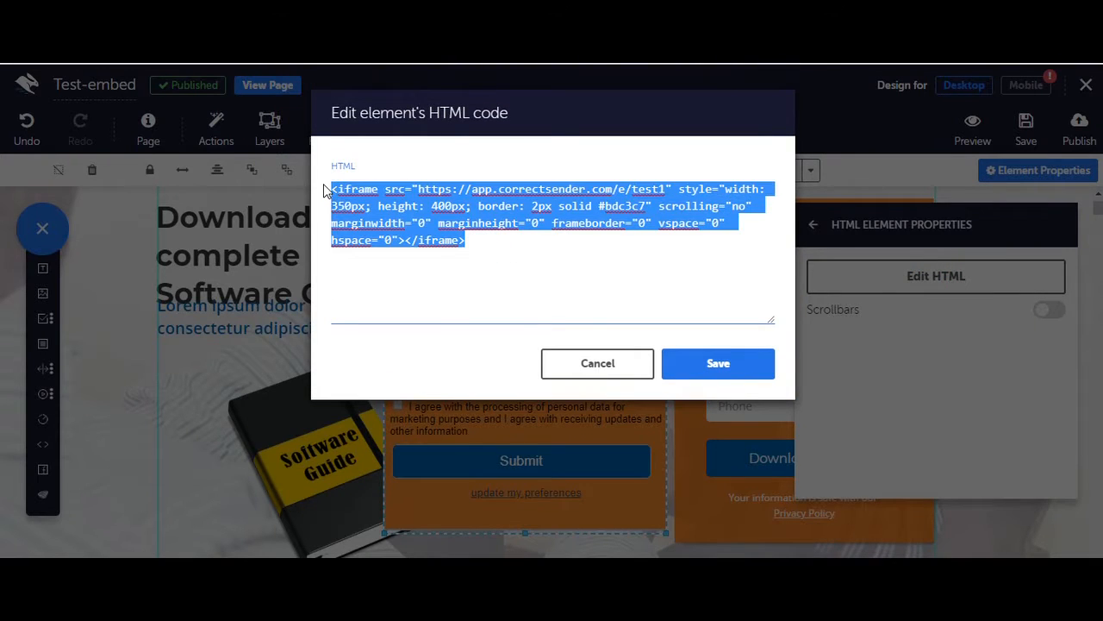
click(453, 281)
click(708, 363)
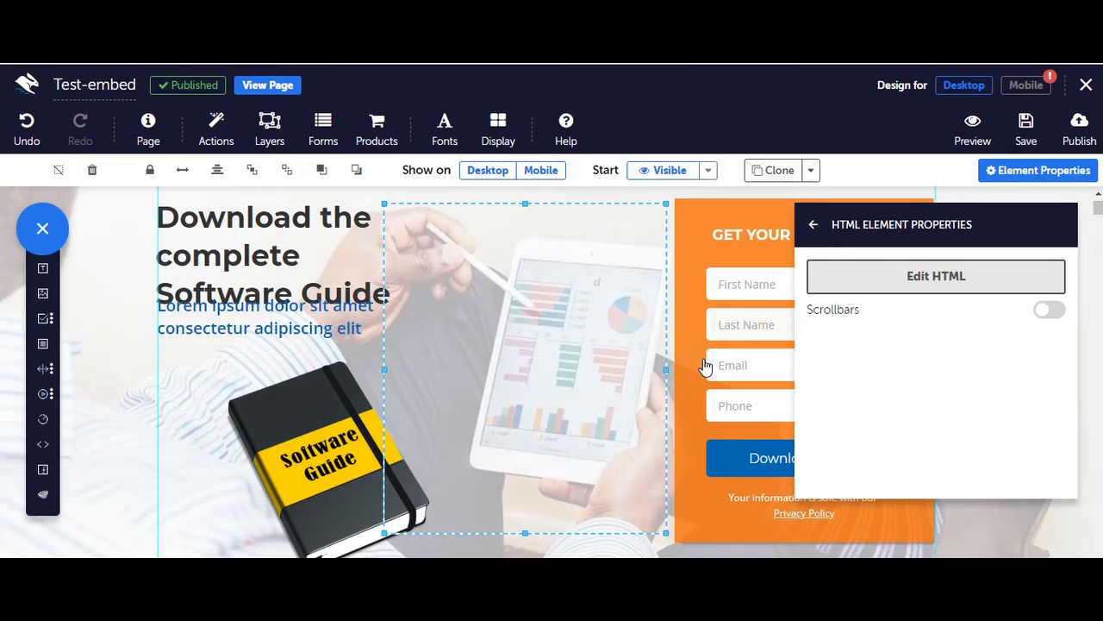
drag(525, 536, 534, 556)
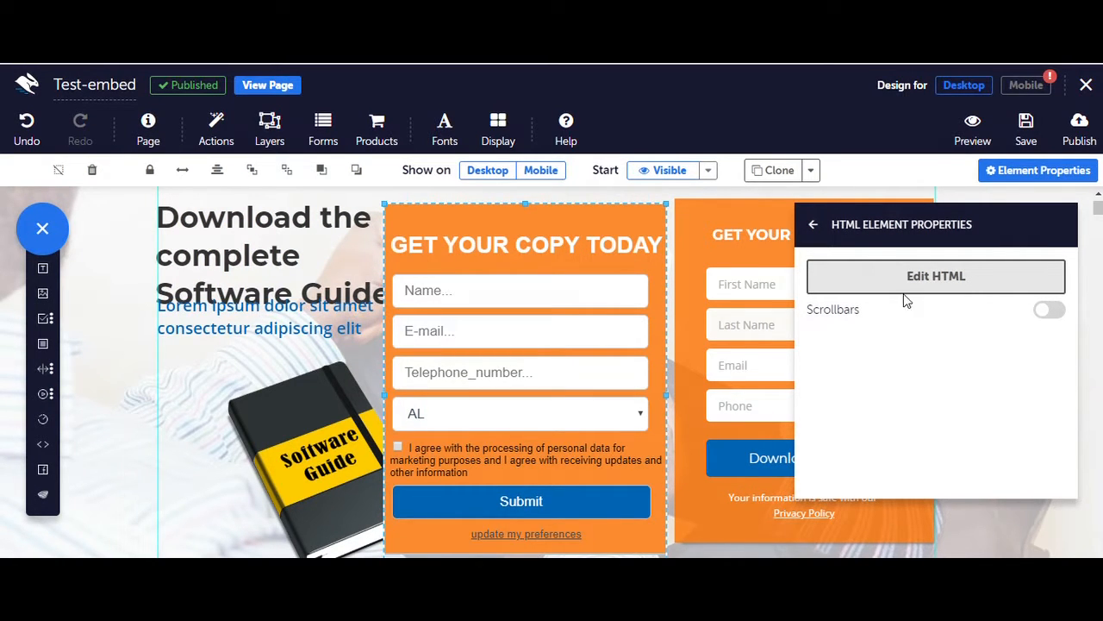
click(988, 172)
Delete the landing page's original Download Guide form and move the embedded form into its place
click(754, 214)
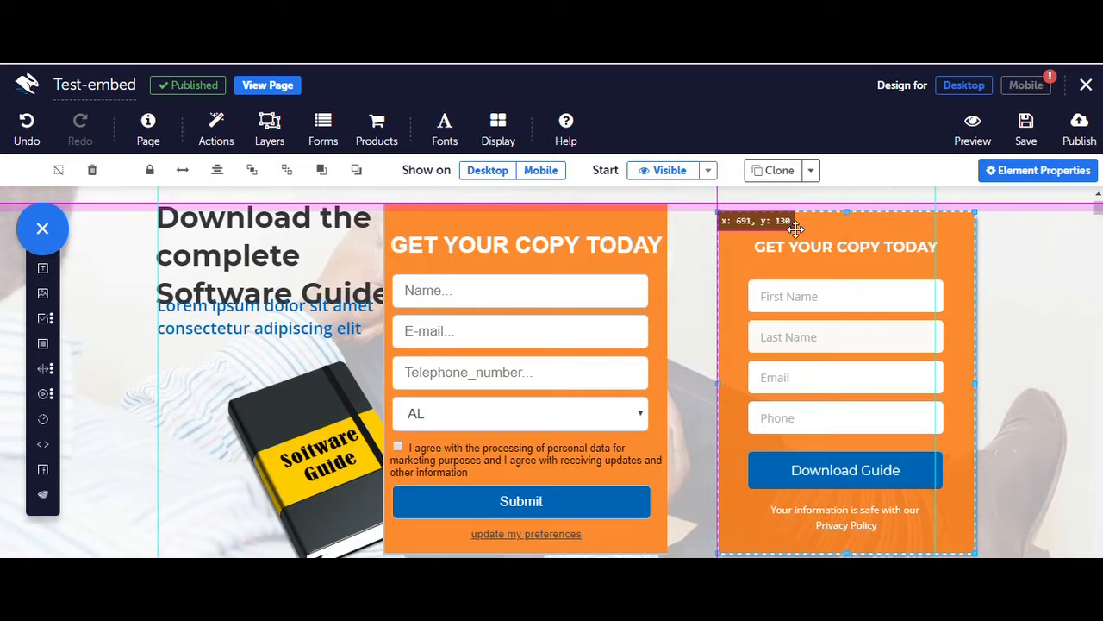
drag(795, 227, 793, 230)
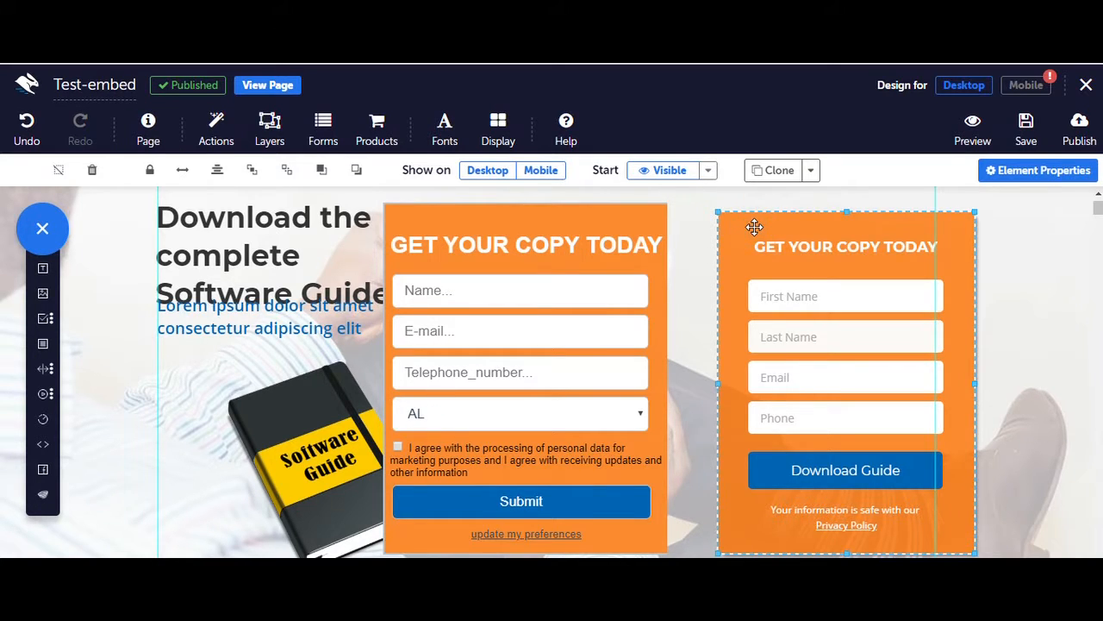
key(Delete)
click(577, 222)
drag(604, 231, 849, 226)
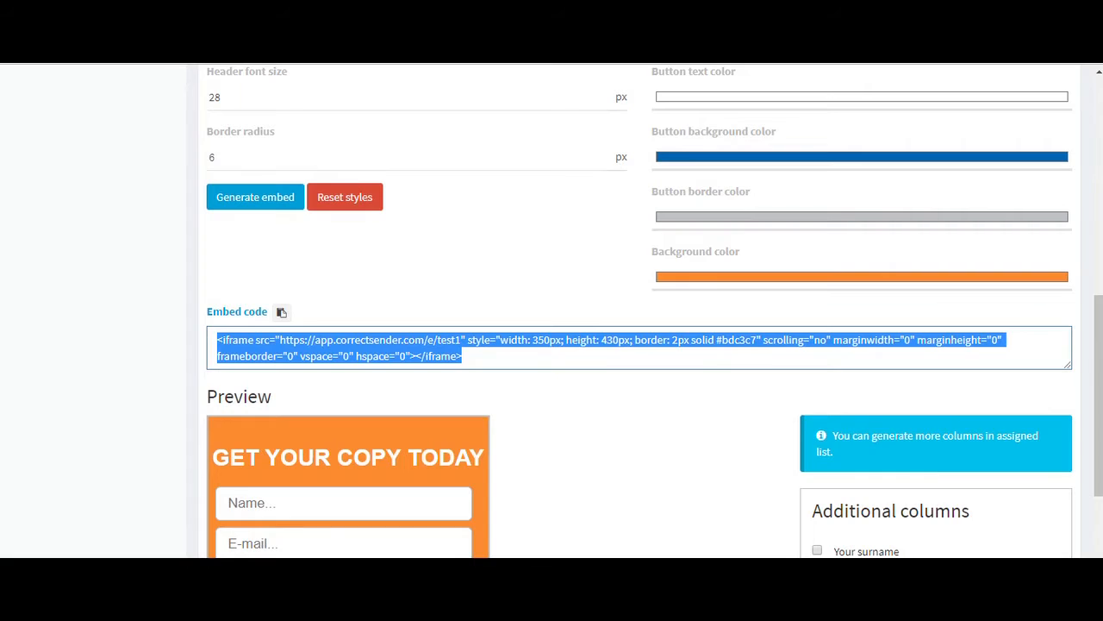
Upload ebook_Videomaking.pdf again as the downloadable file of the Test1 optin page in CorrectSender
scroll(381, 259, up, 5)
scroll(382, 255, up, 2)
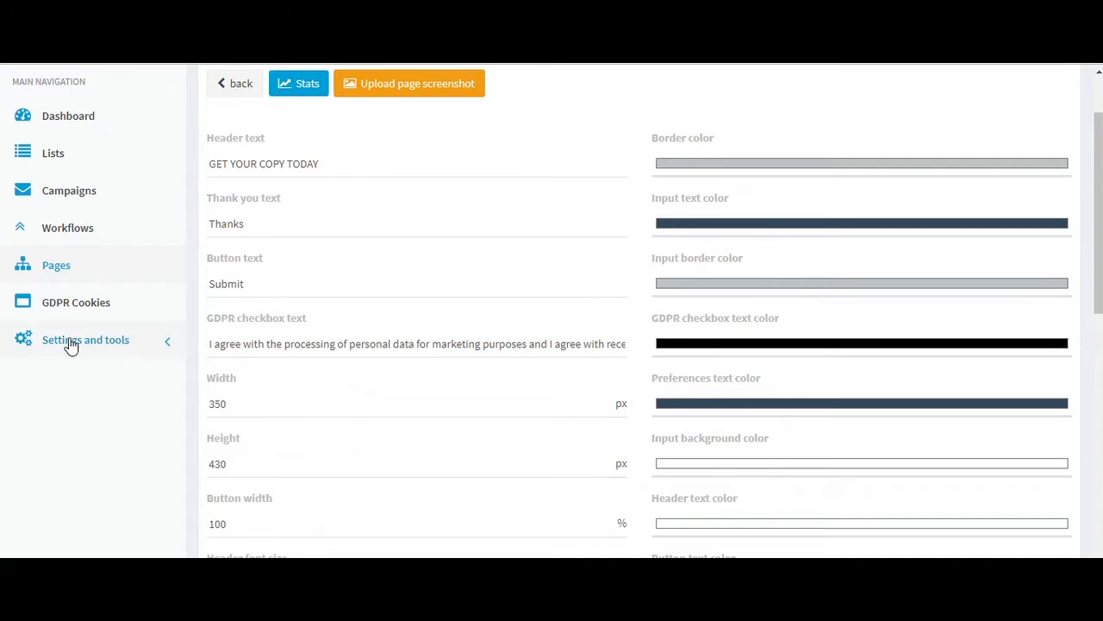
click(44, 272)
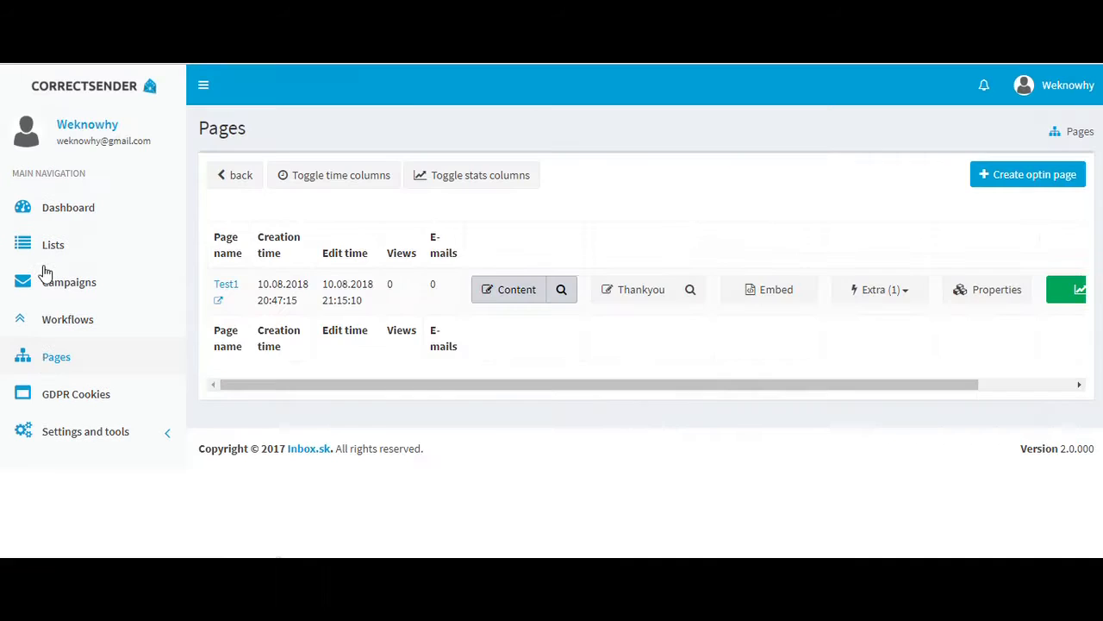
click(746, 316)
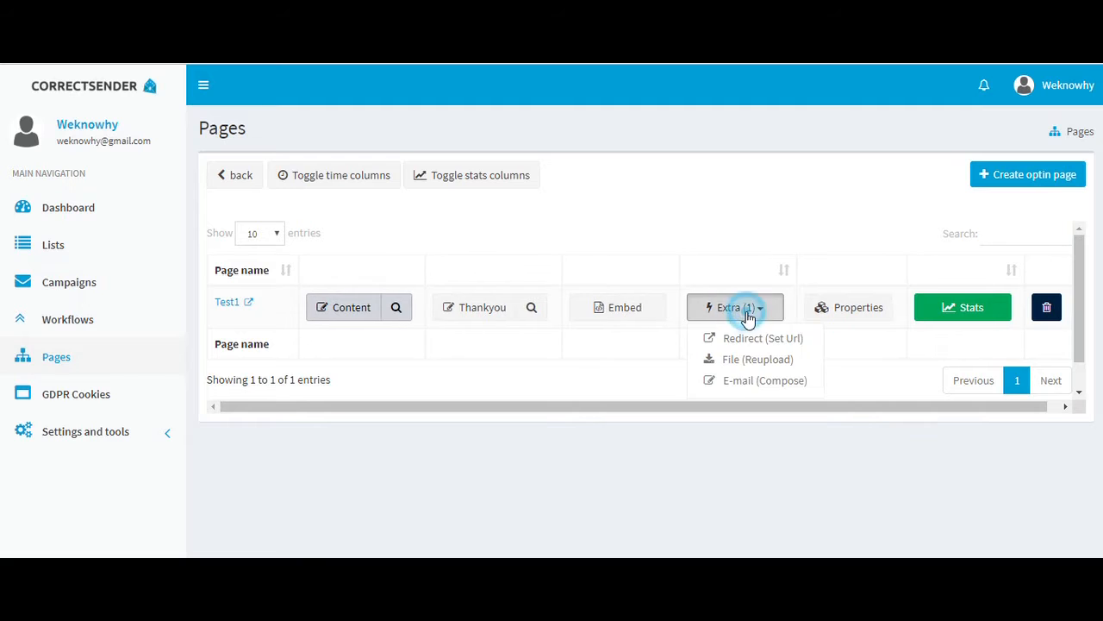
click(733, 362)
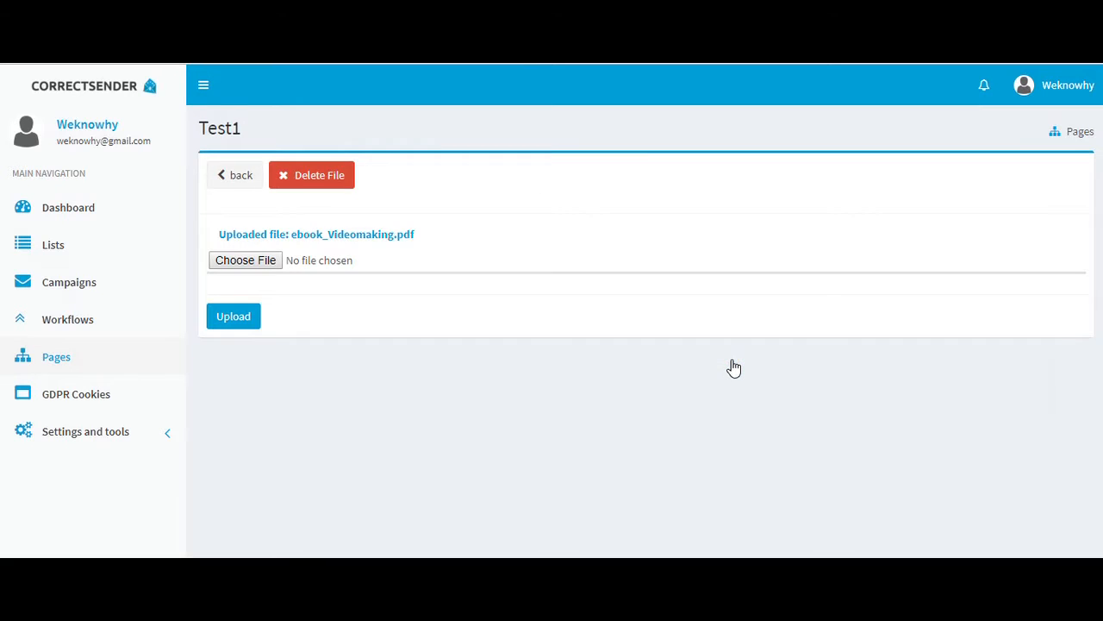
click(231, 264)
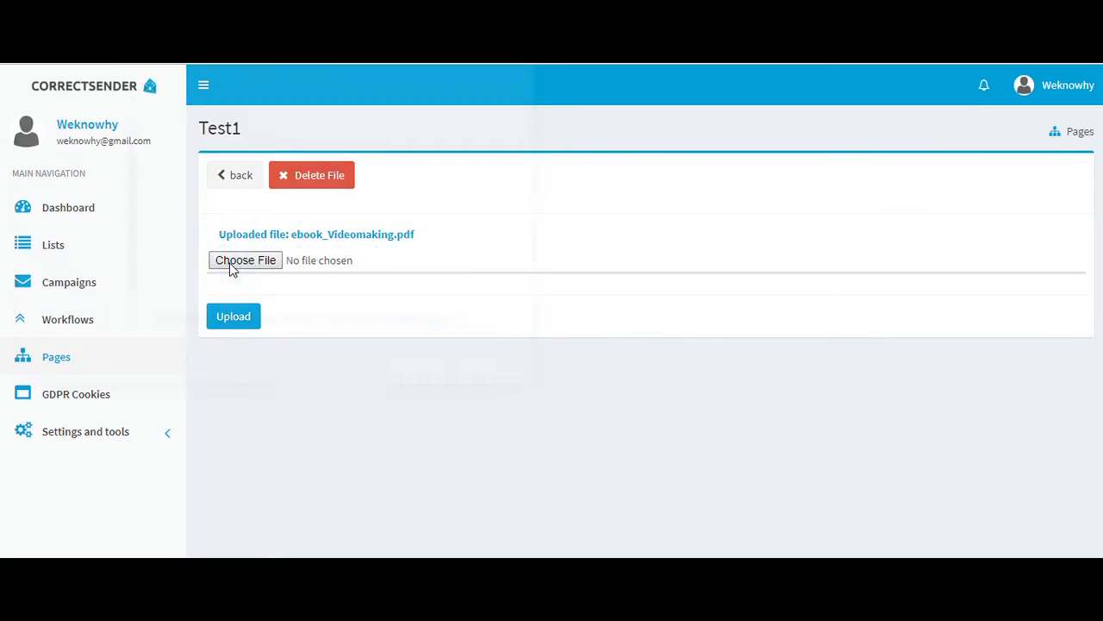
click(211, 125)
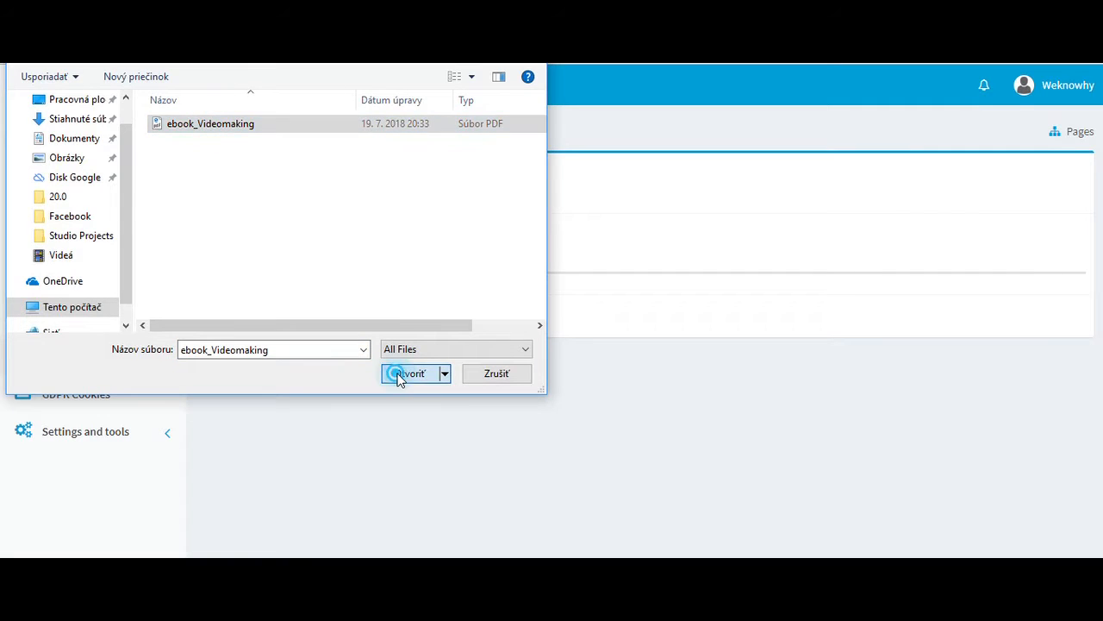
click(398, 375)
click(222, 316)
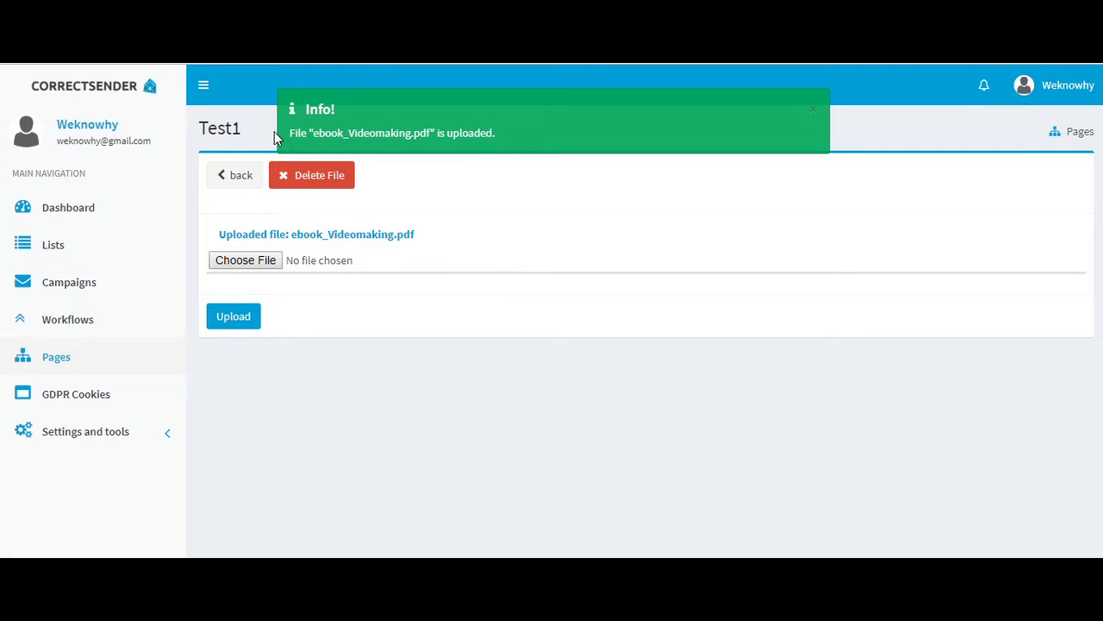
Replace the placeholder text of the Test1 page's e-mail with "Hello," and, on a new line, "here is your eBook."
click(232, 180)
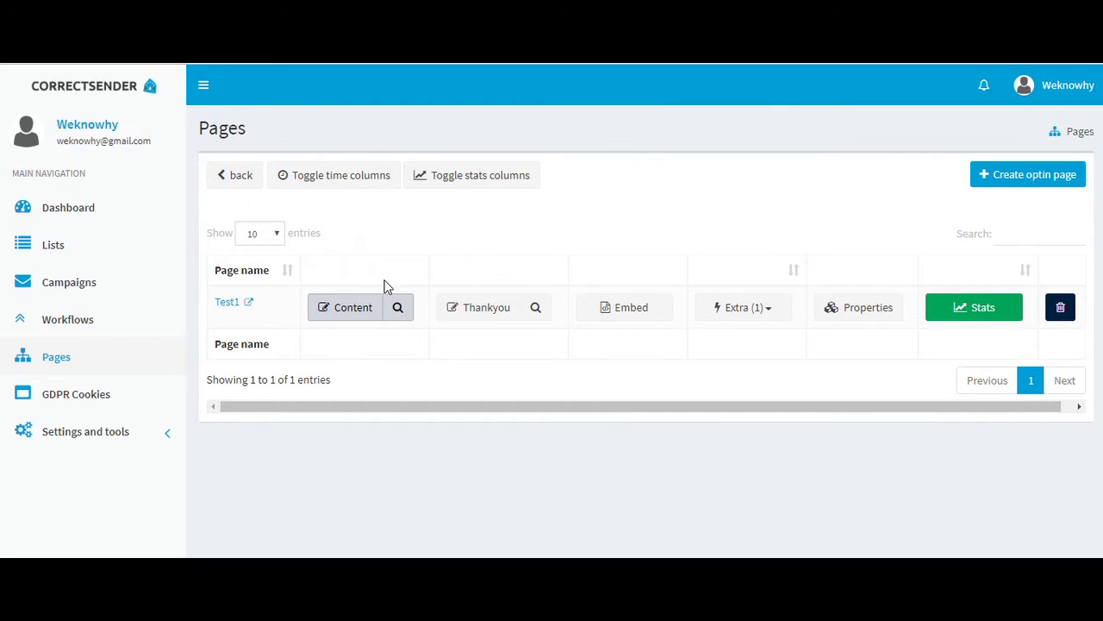
click(742, 307)
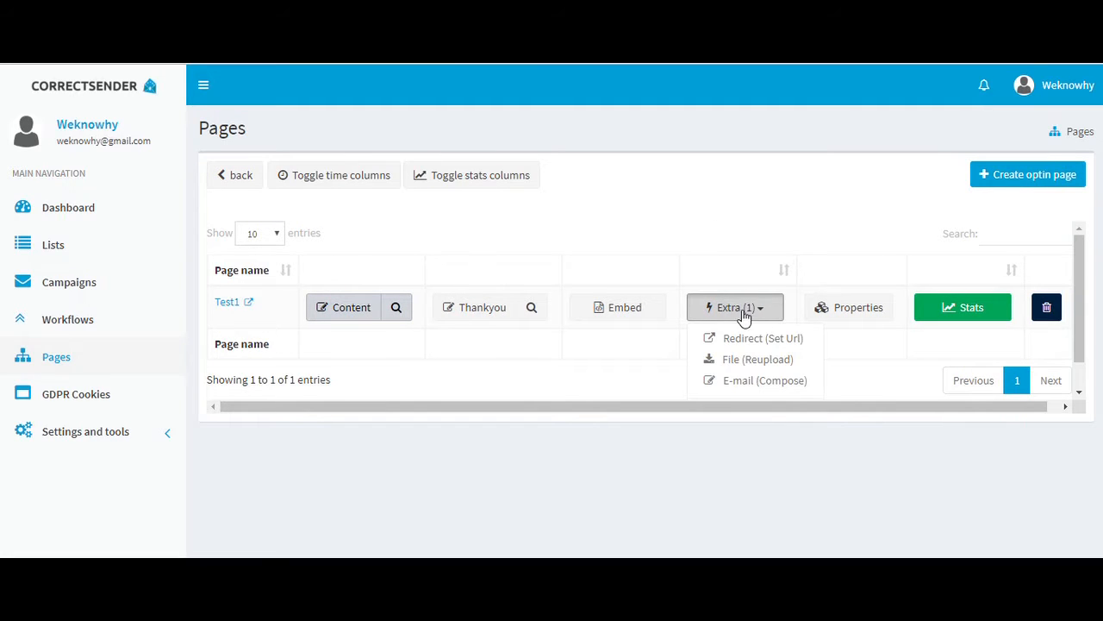
click(751, 385)
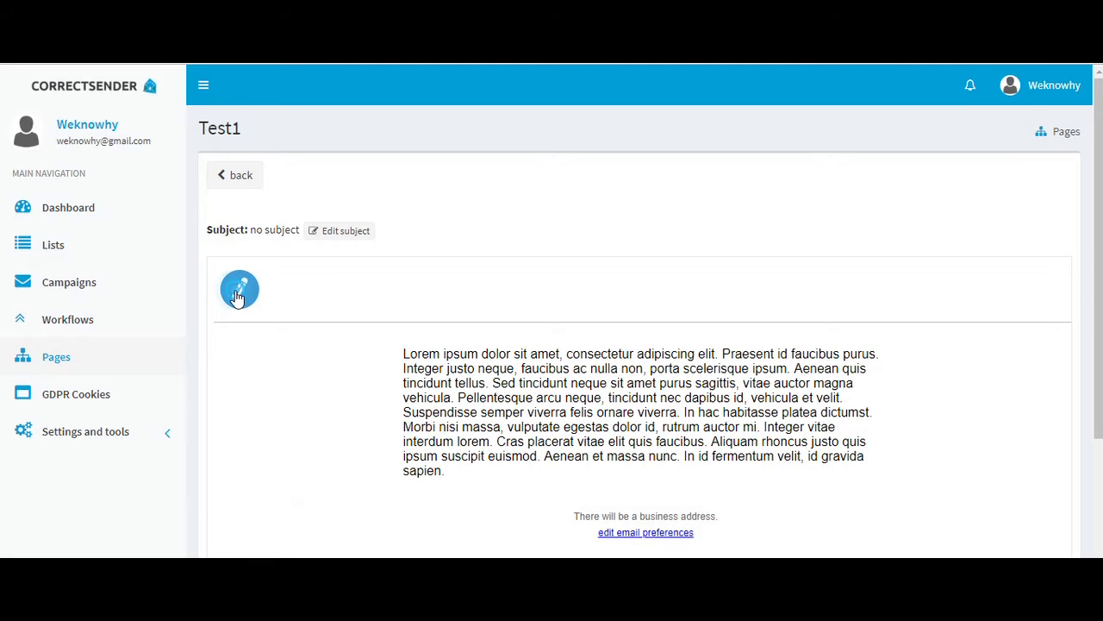
click(238, 296)
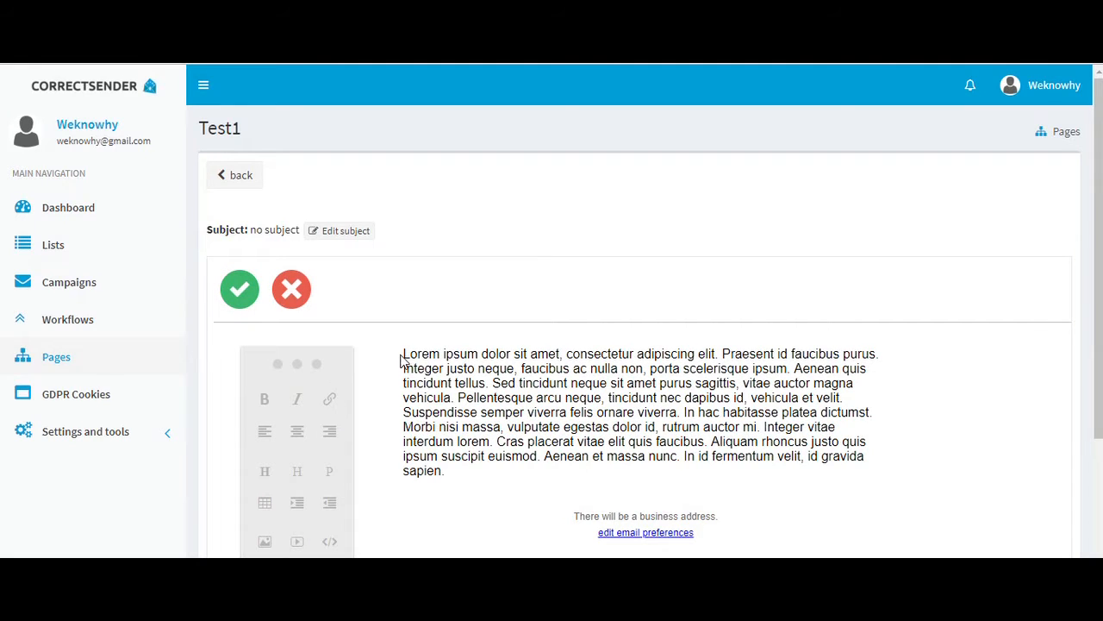
drag(402, 356, 702, 505)
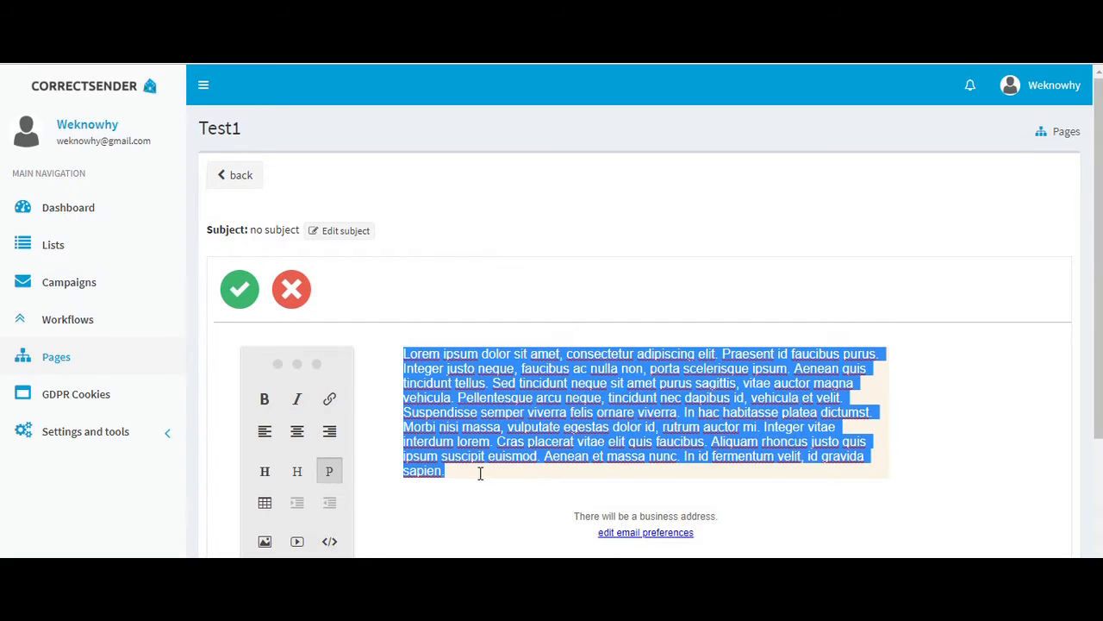
key(BackSpace)
text(Hello)
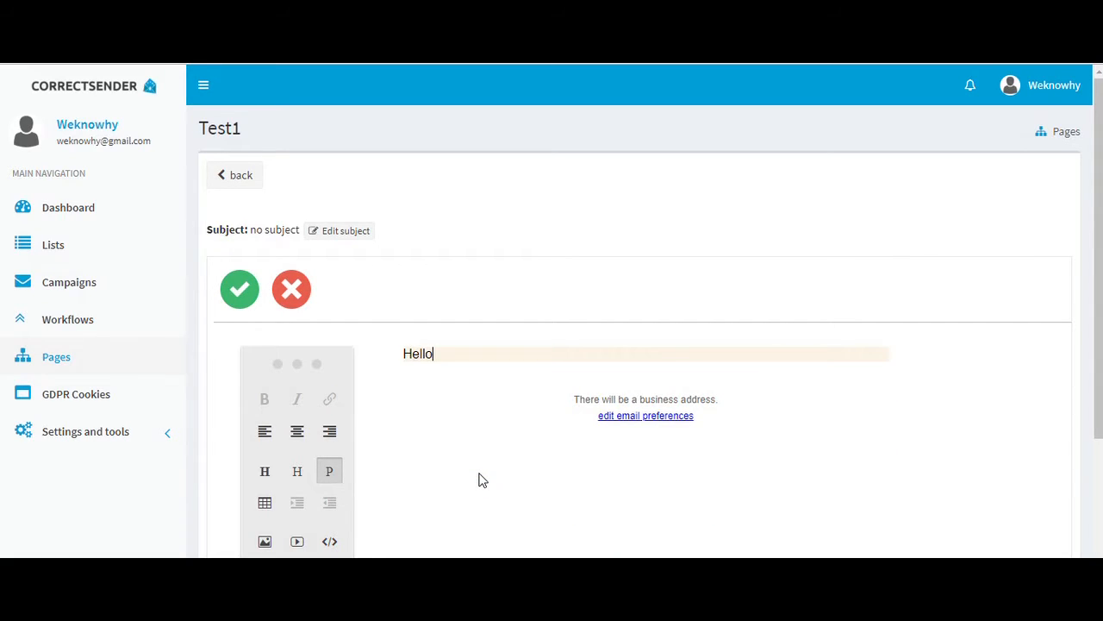
text(,)
key(Return)
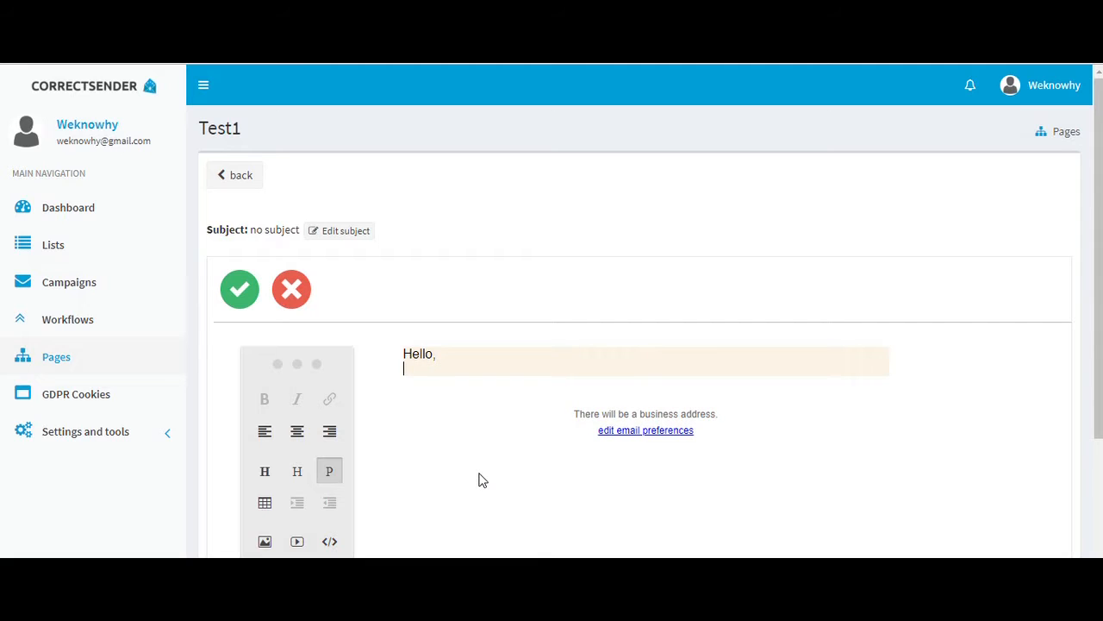
text(here is your eBook.)
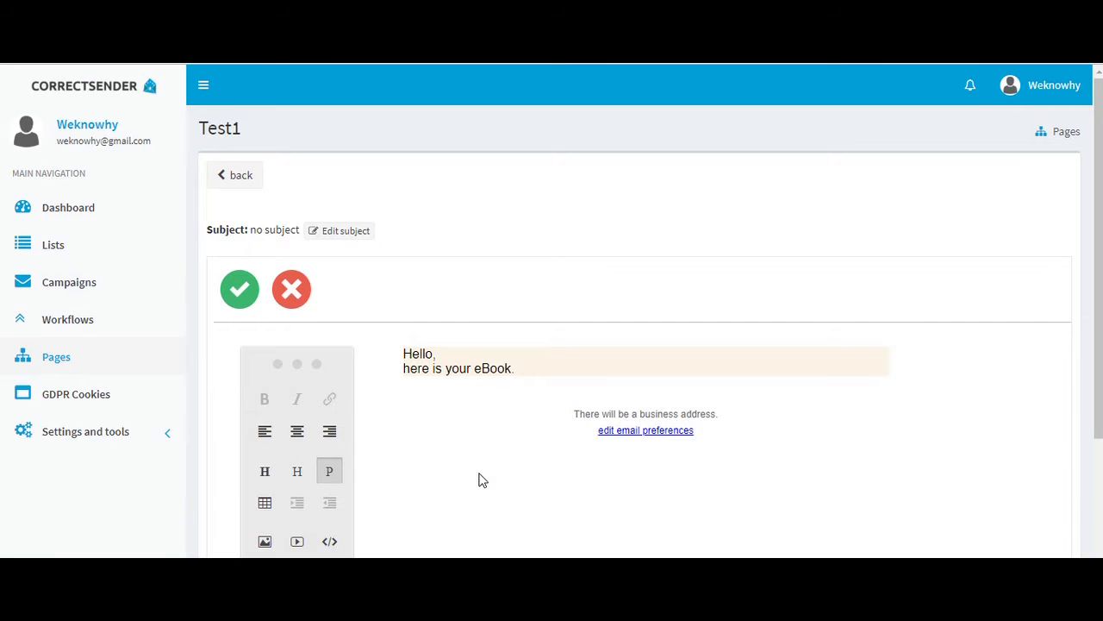
Link the text "eBook." in the e-mail body to the download of the uploaded file
scroll(431, 412, down, 3)
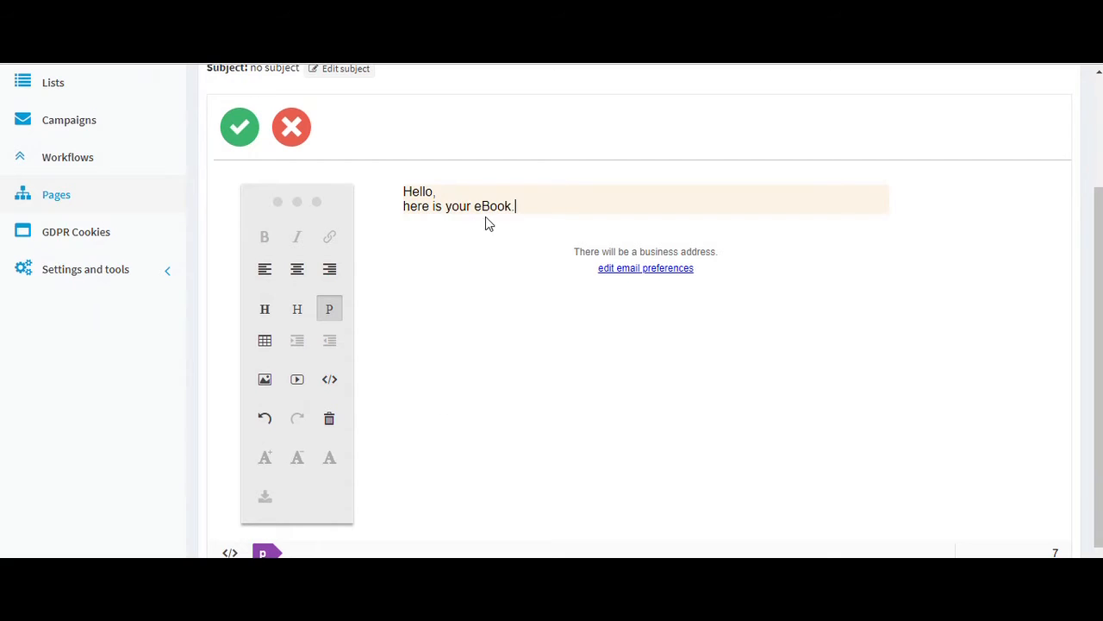
drag(518, 207, 475, 208)
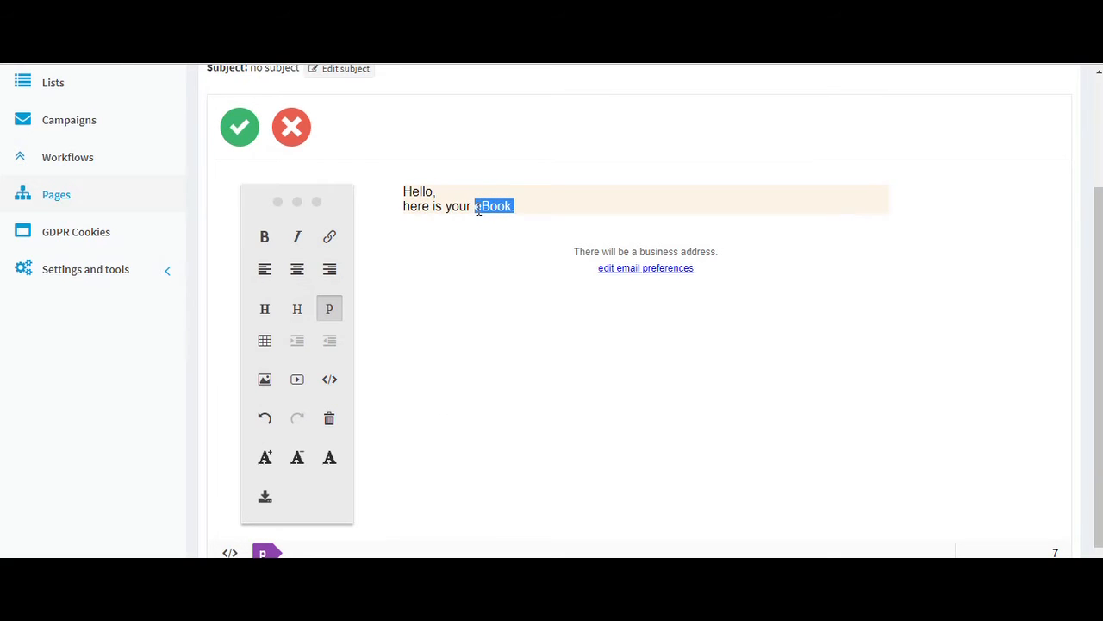
click(267, 500)
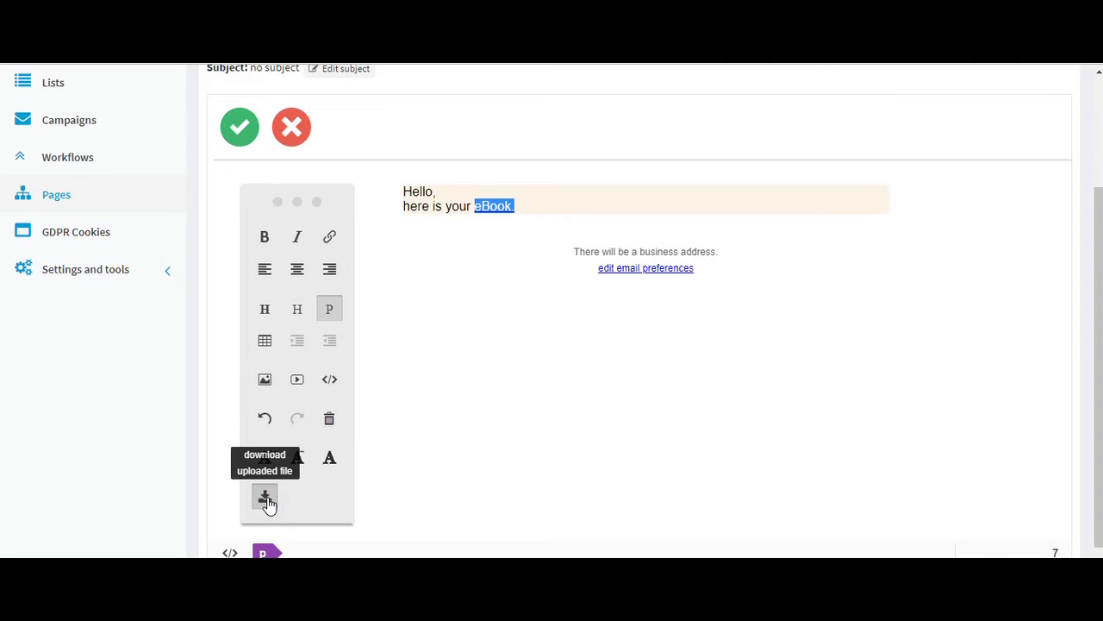
click(561, 207)
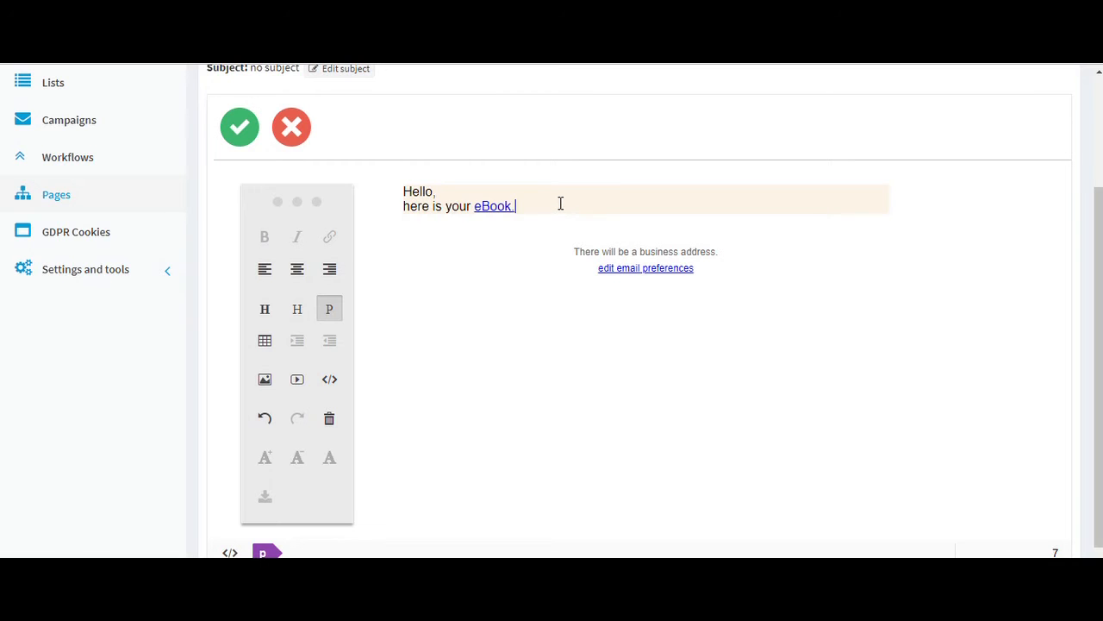
Set the e-mail's subject to "Here is your eBook." and save the edited e-mail content
scroll(379, 230, up, 3)
click(315, 238)
click(529, 192)
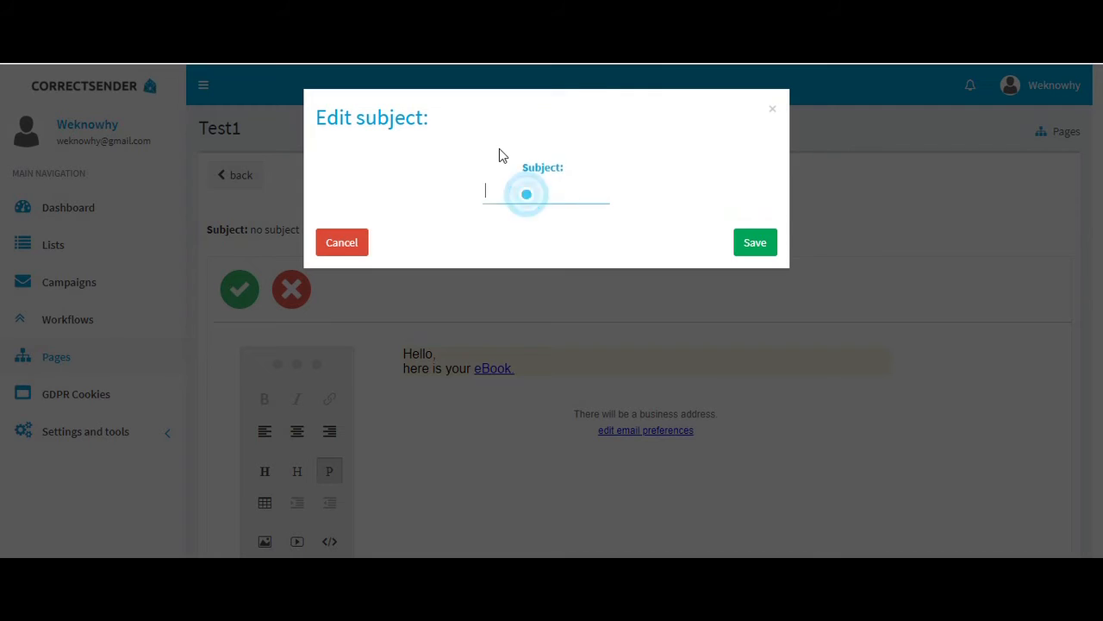
text(Here is your)
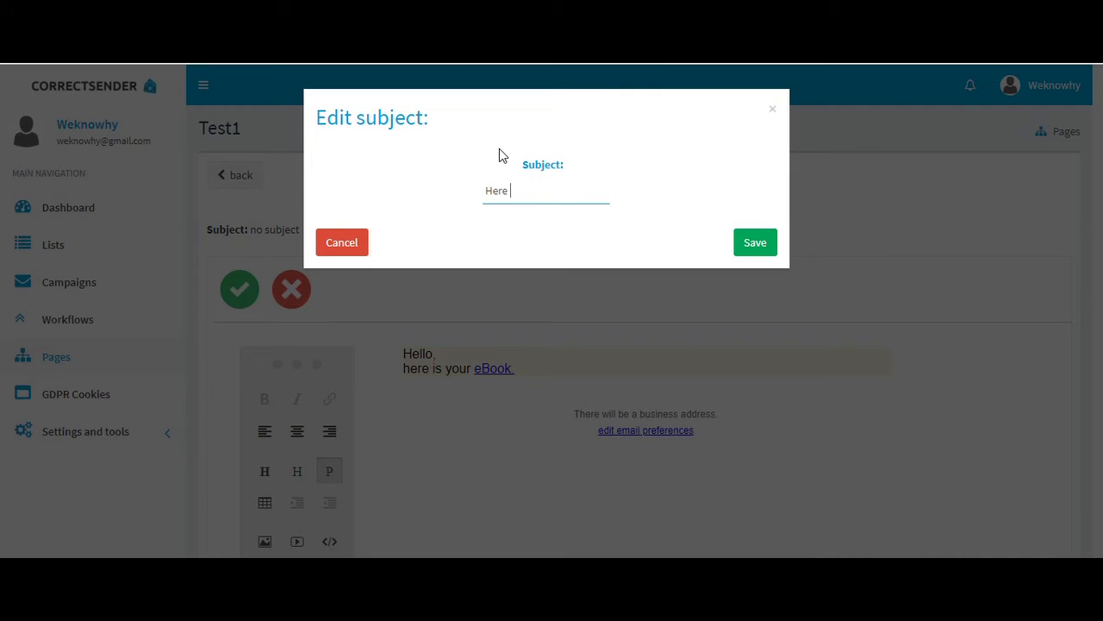
text( eBook.)
click(747, 250)
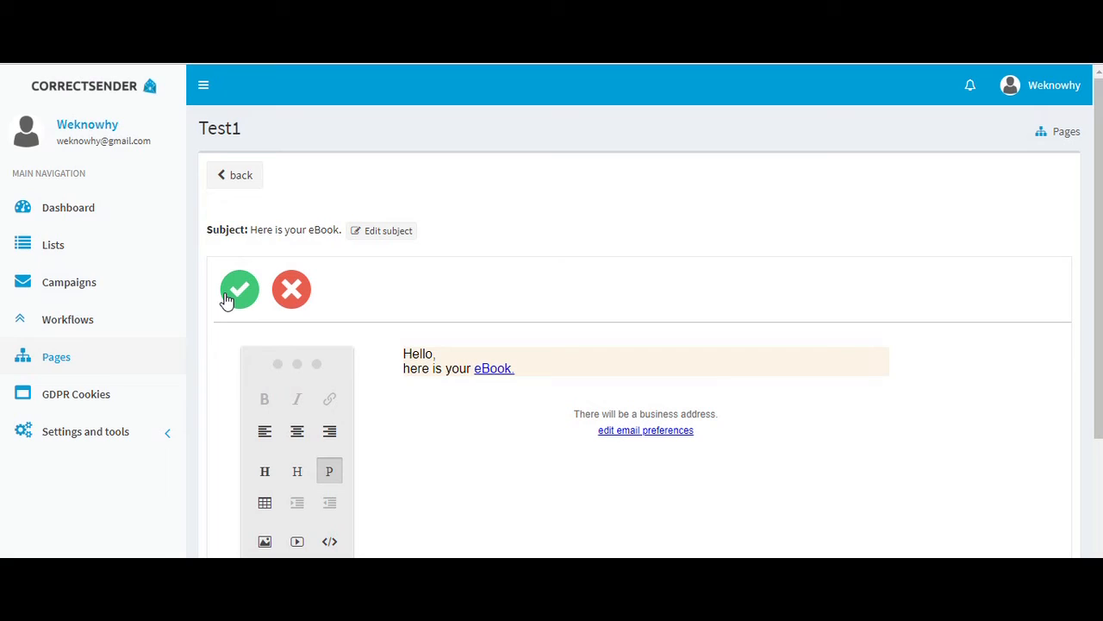
click(226, 297)
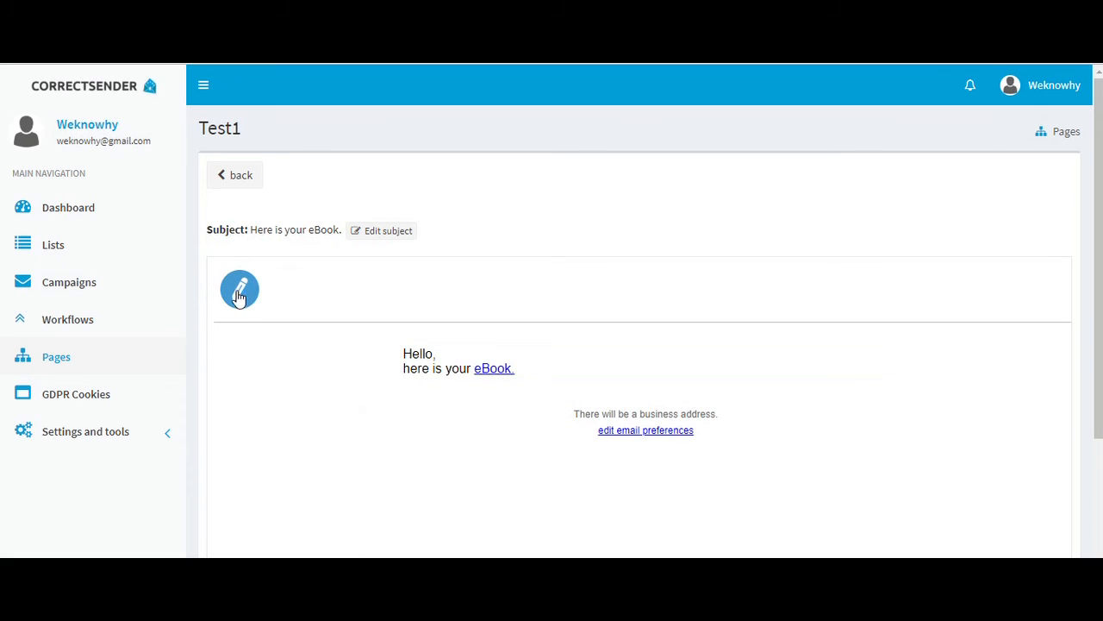